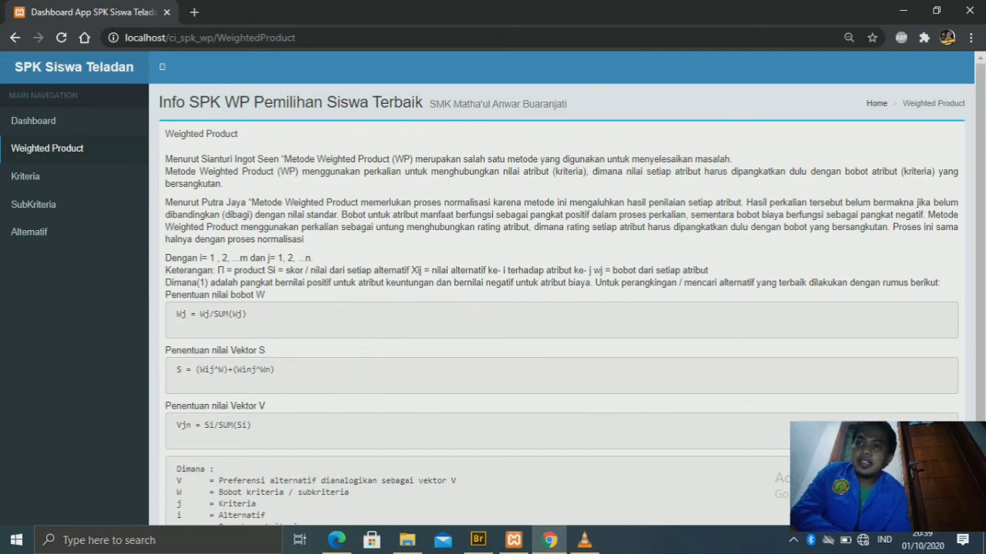
# - Scroll through the info page, then expand the Kriteria section in the sidebar
pyautogui.scroll(-2, 849, 399)
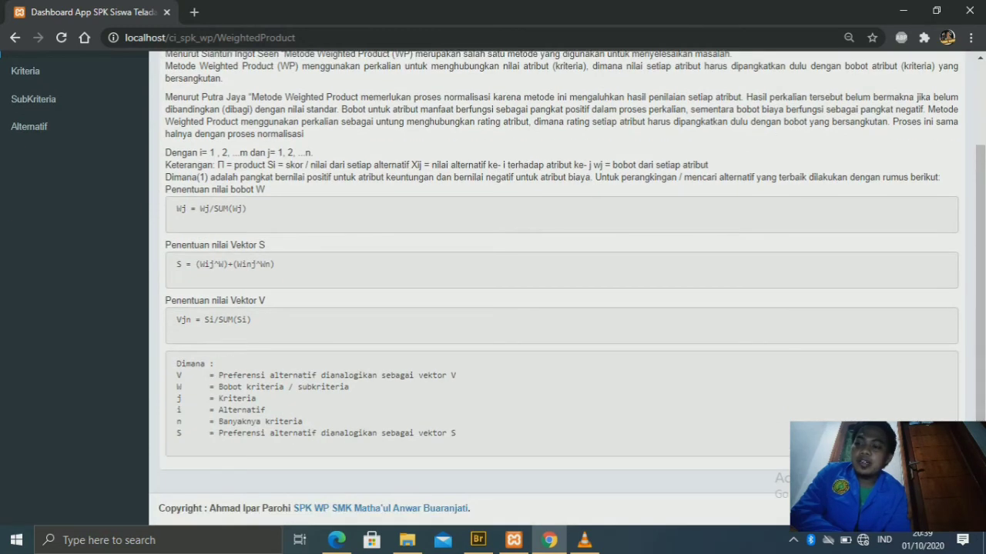
pyautogui.scroll(2, 752, 119)
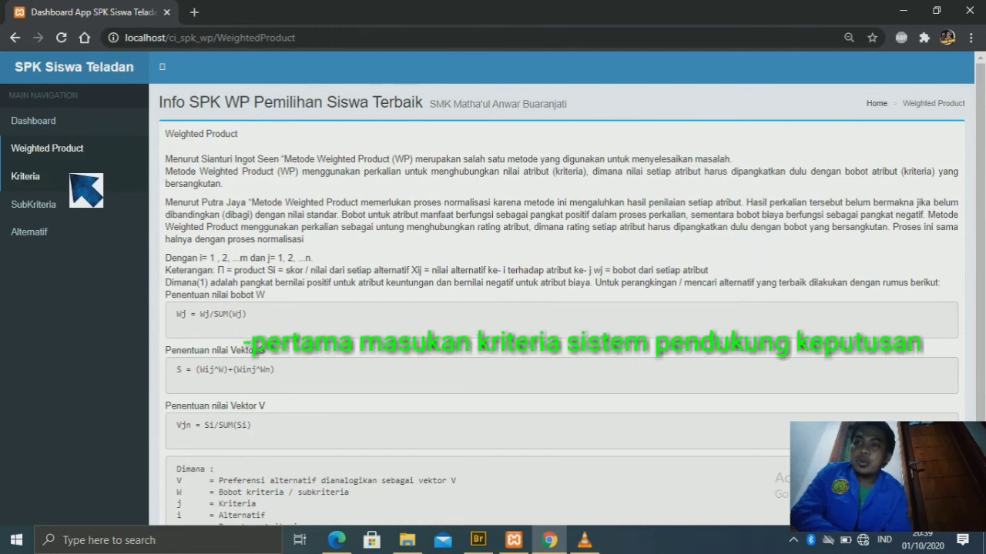
pyautogui.click(72, 177)
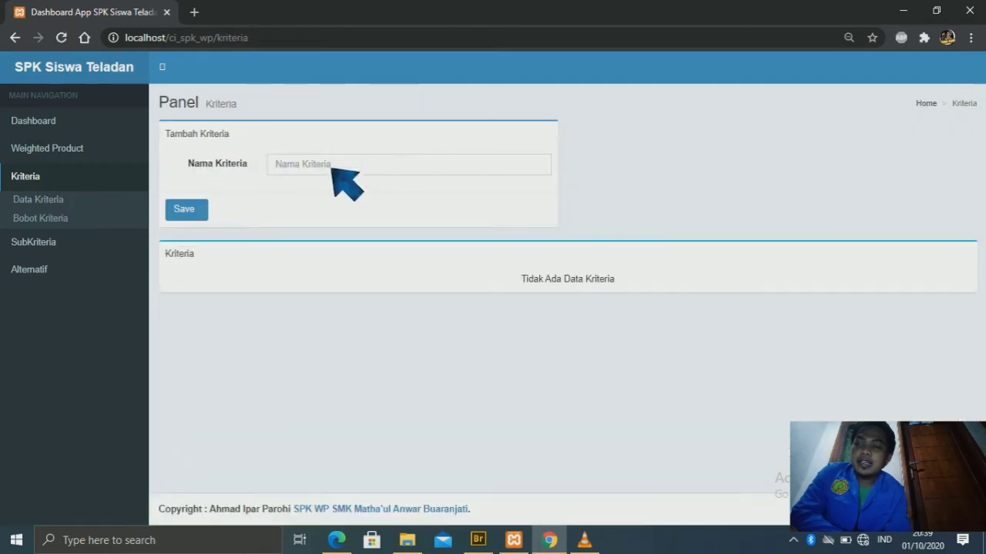
# - Add two criteria, 'pengetahuan' and 'keterampilan', then go to Bobot Kriteria
pyautogui.click(333, 167)
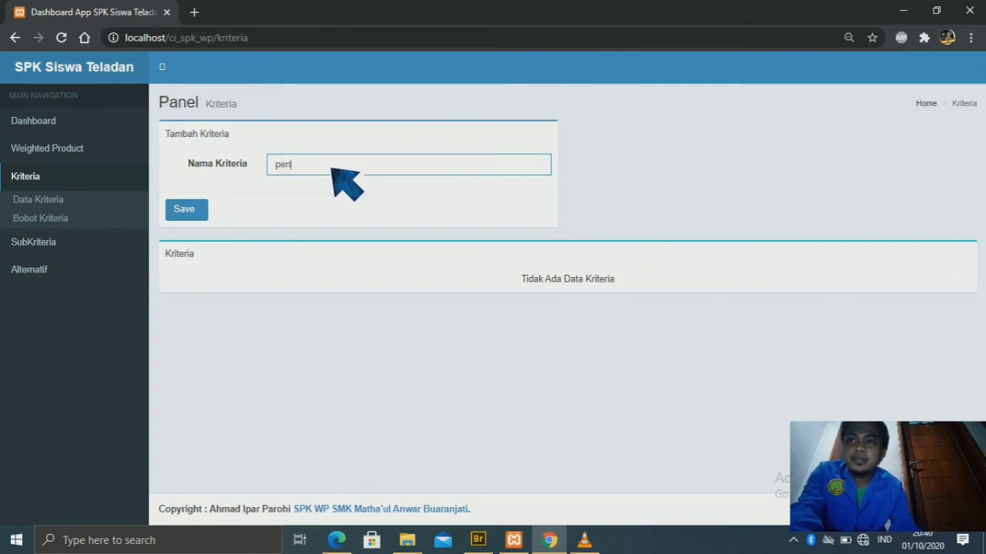
pyautogui.write('uan')
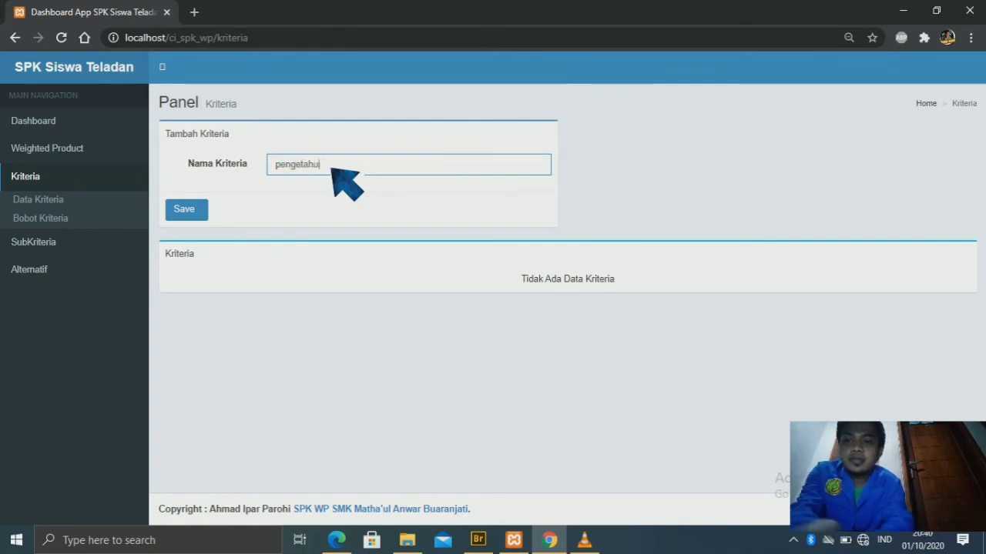
pyautogui.click(197, 208)
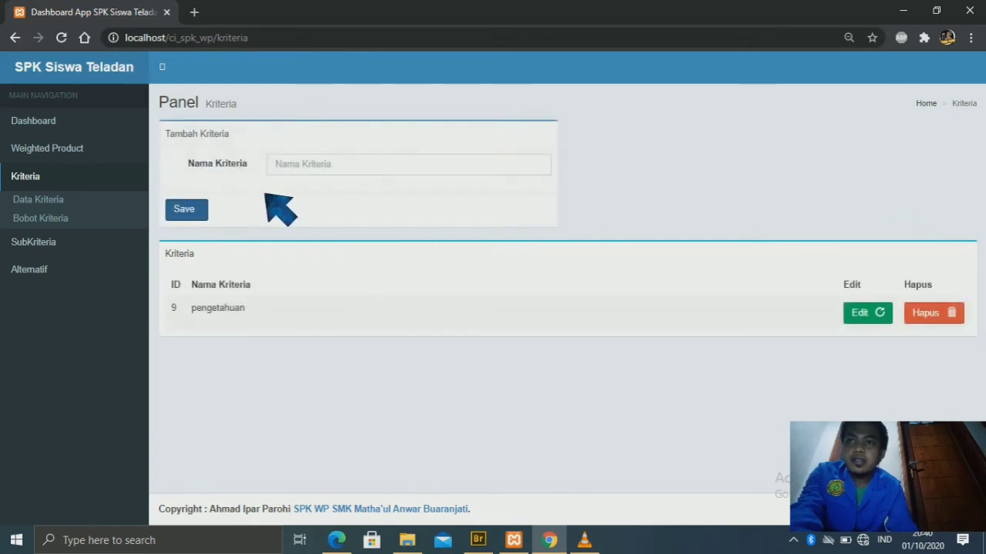
pyautogui.click(305, 163)
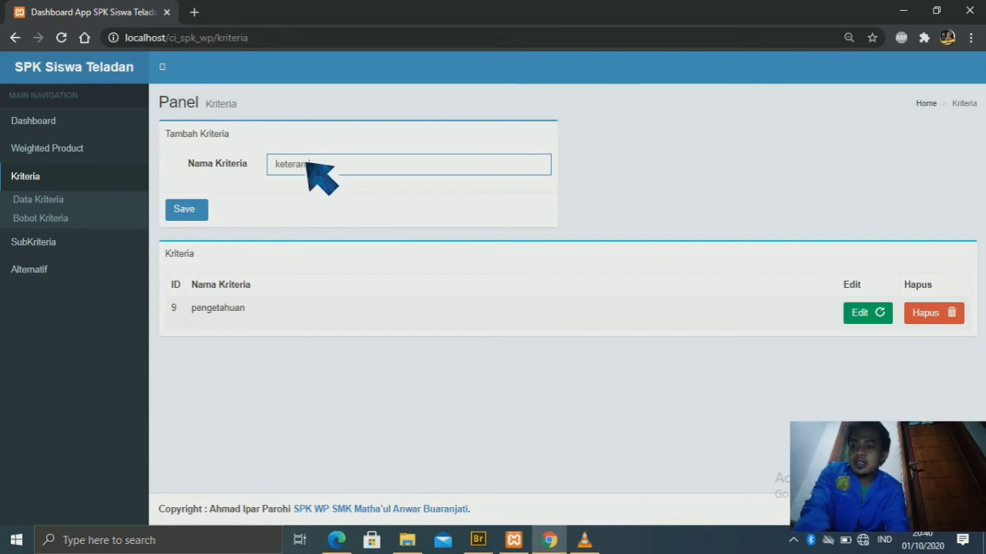
pyautogui.click(194, 217)
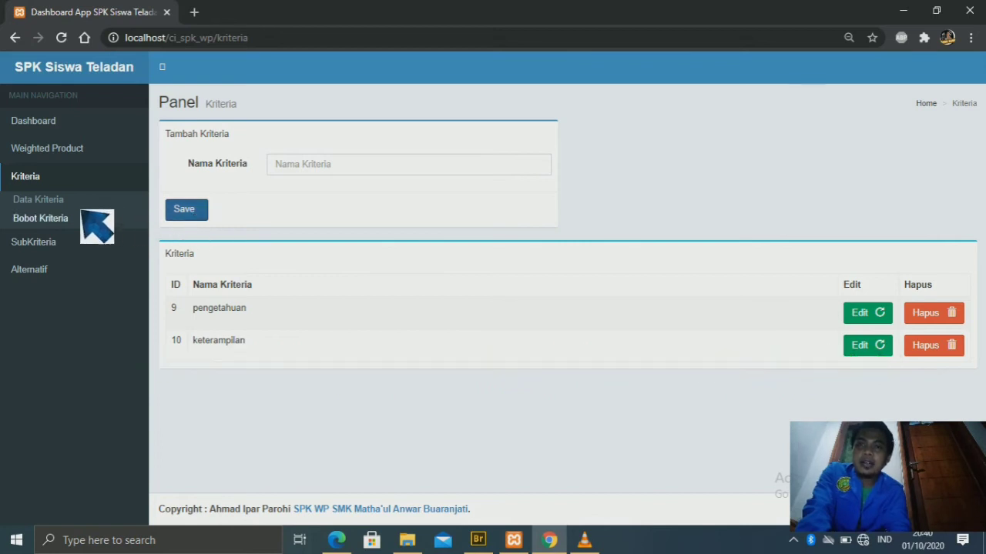
pyautogui.click(72, 218)
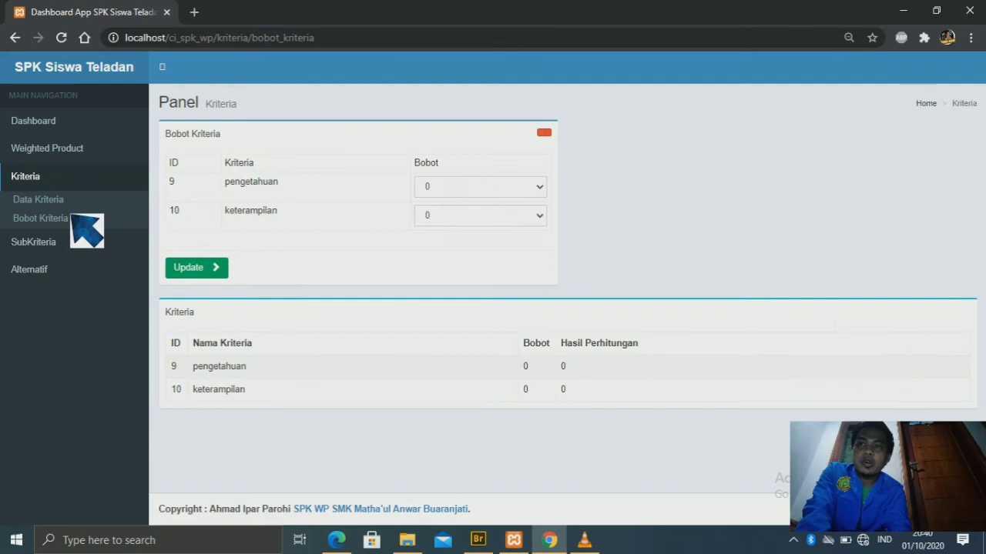
# - Give both pengetahuan and keterampilan a Bobot of 2
pyautogui.click(461, 188)
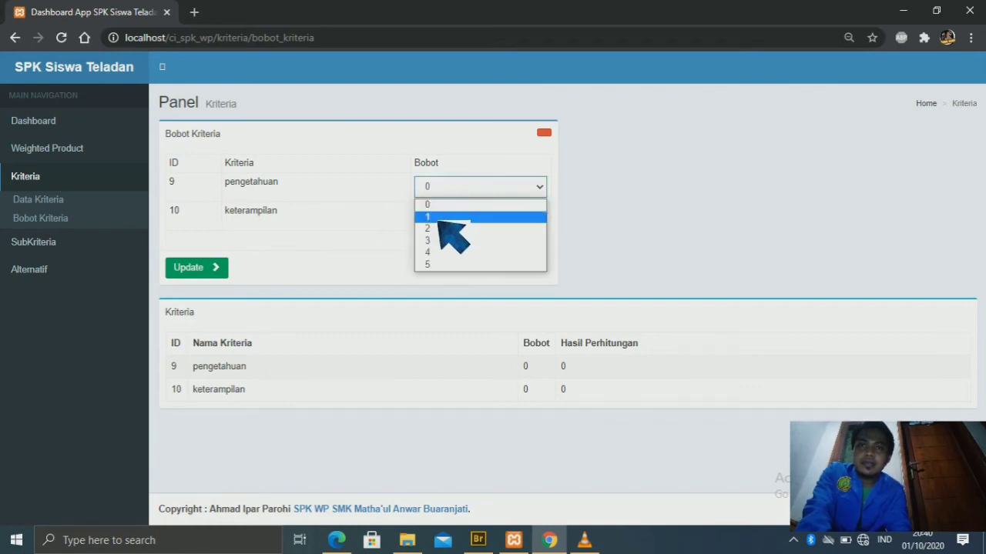
pyautogui.click(439, 226)
pyautogui.click(446, 217)
pyautogui.click(435, 254)
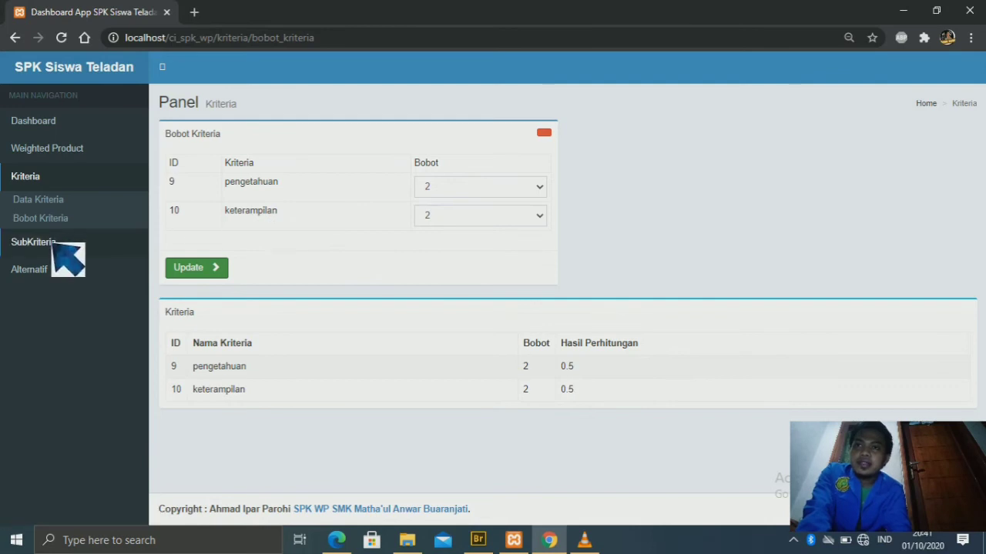
pyautogui.click(52, 245)
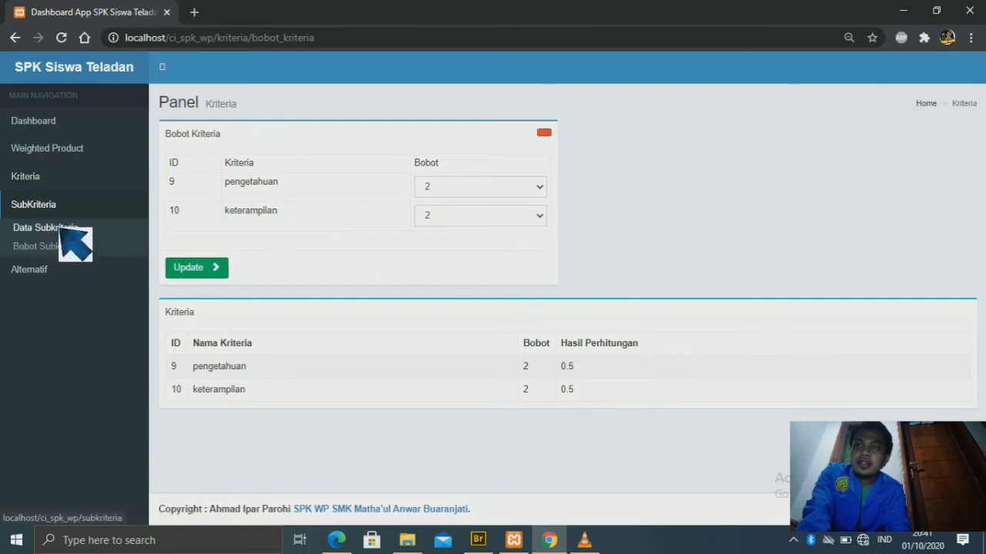
# - Under pengetahuan, add sub-criteria Nilai Harian, penilaian tengah semester and penilaian akhir semester
pyautogui.click(60, 229)
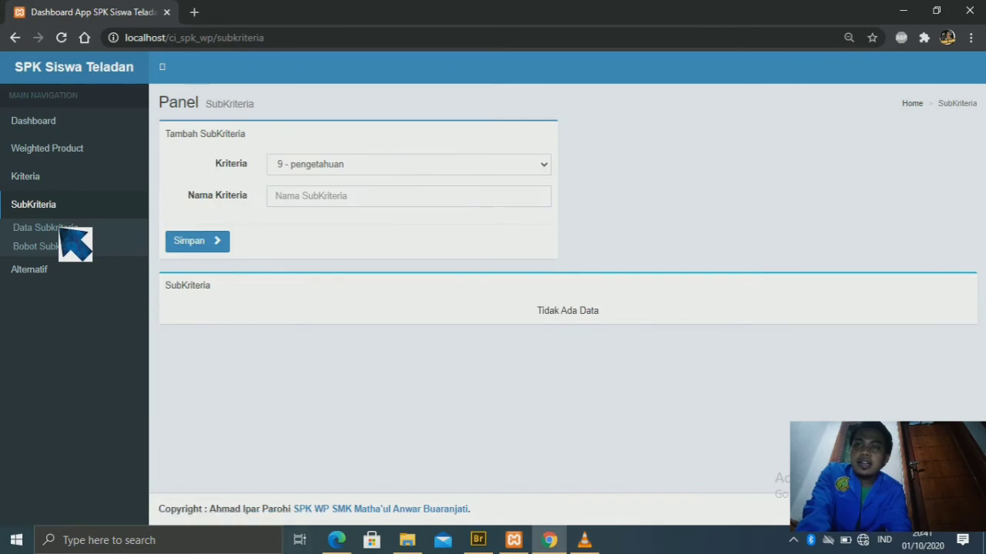
pyautogui.click(331, 199)
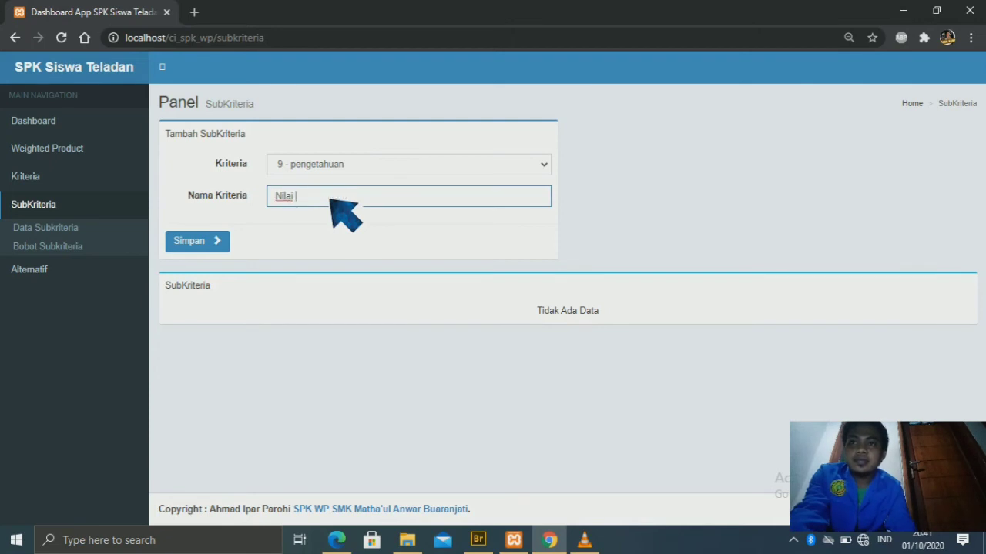
pyautogui.write('Nilai Harian')
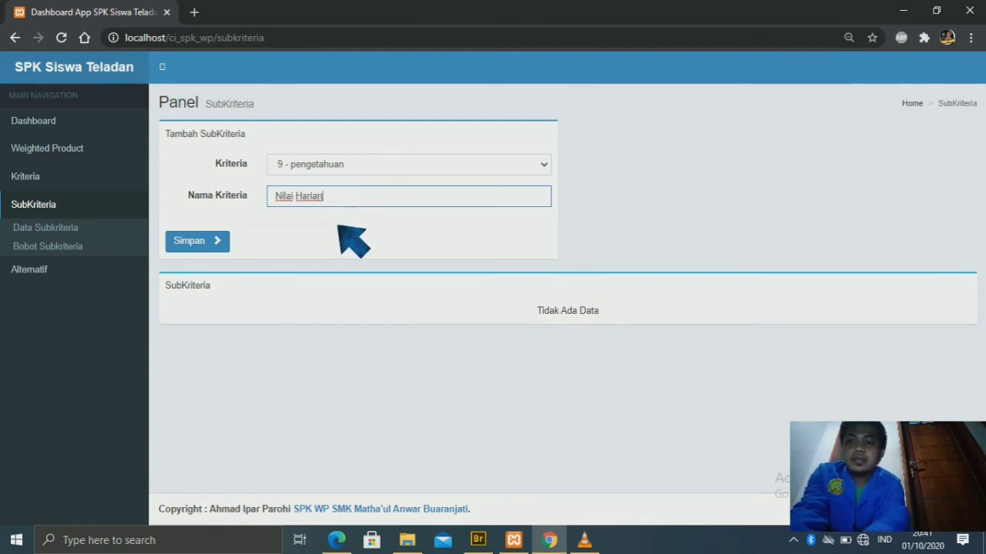
pyautogui.click(216, 241)
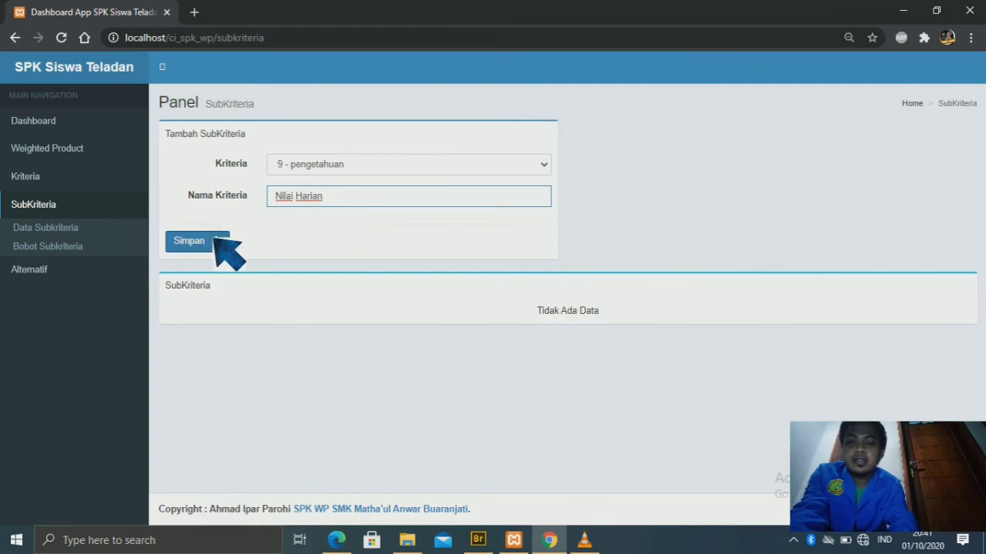
pyautogui.click(311, 195)
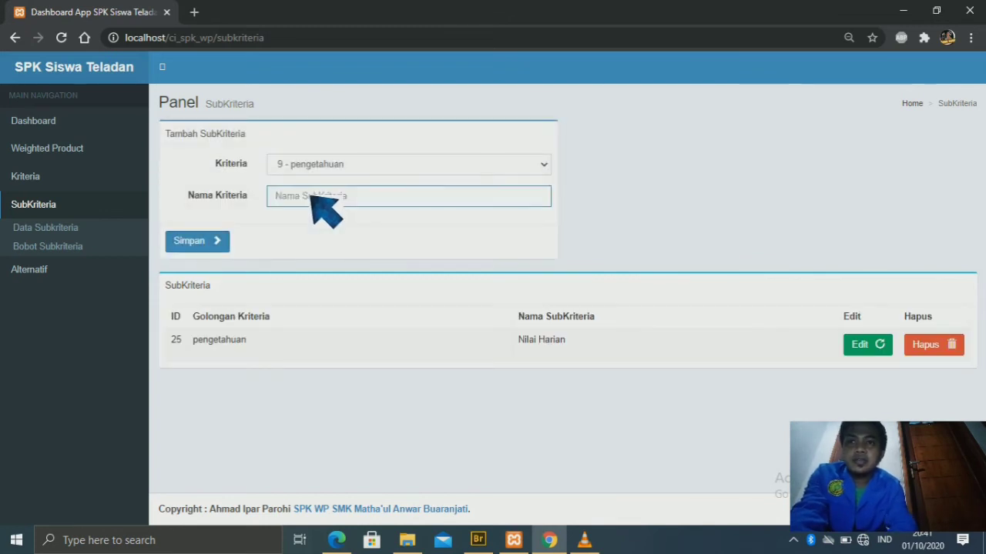
pyautogui.write('penilaian')
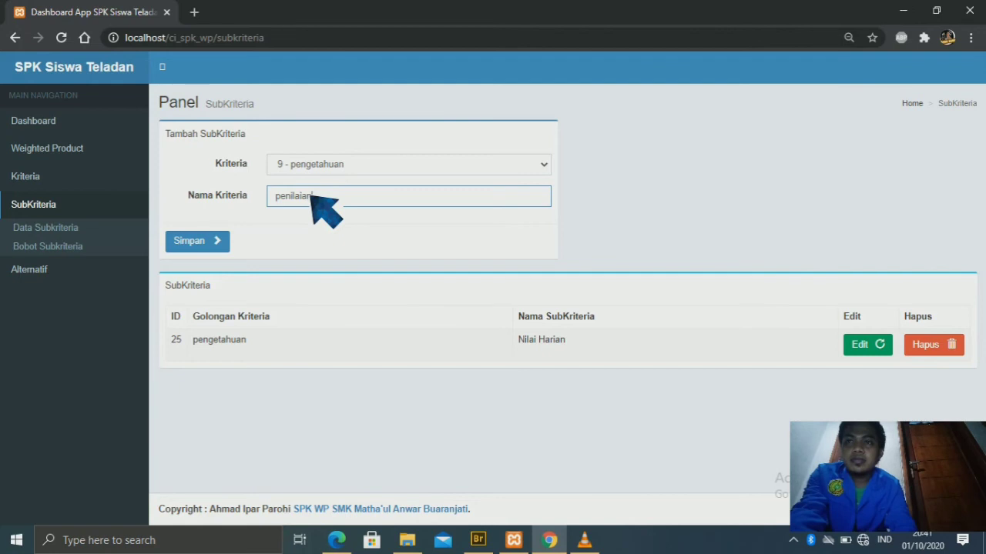
pyautogui.write(' tengah s')
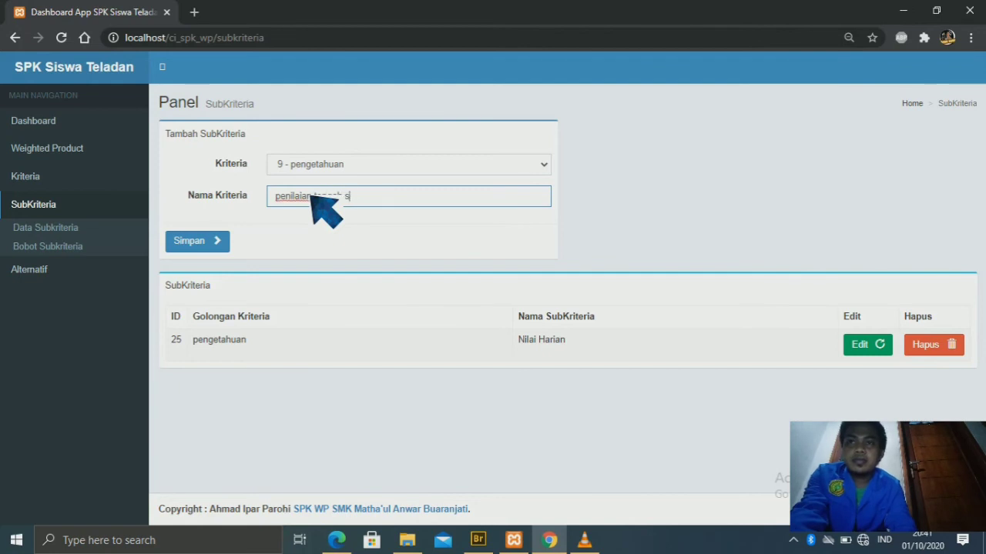
pyautogui.write('emester')
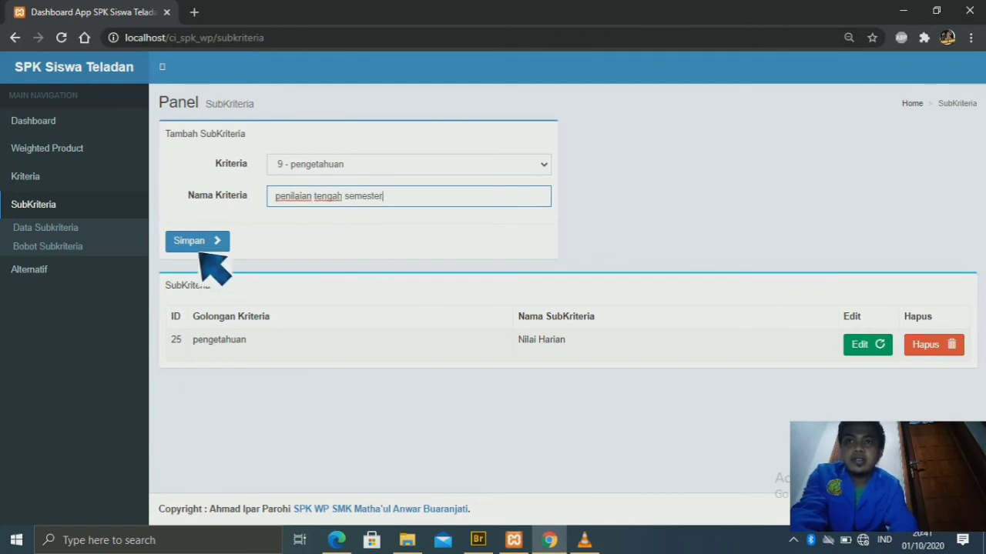
pyautogui.click(200, 248)
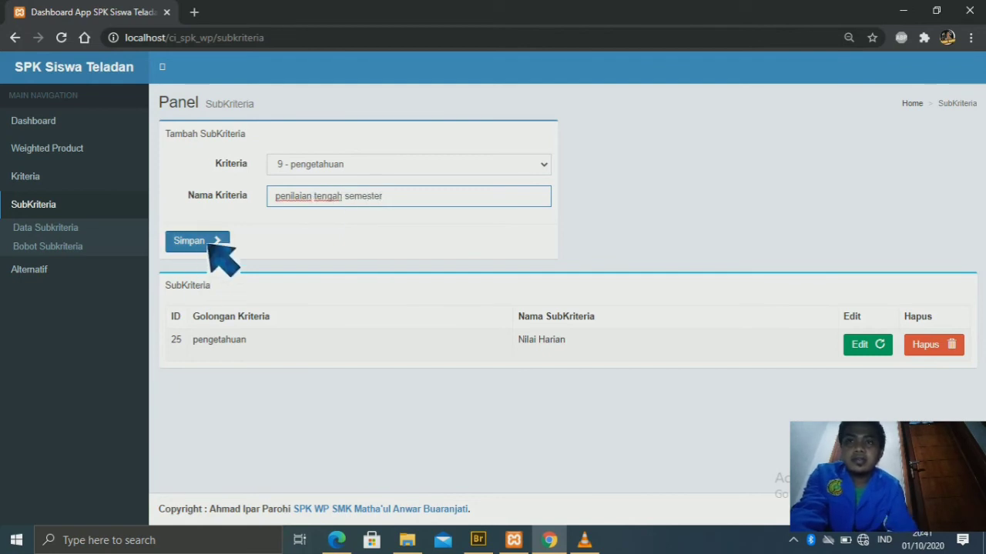
pyautogui.click(297, 202)
pyautogui.write('penil')
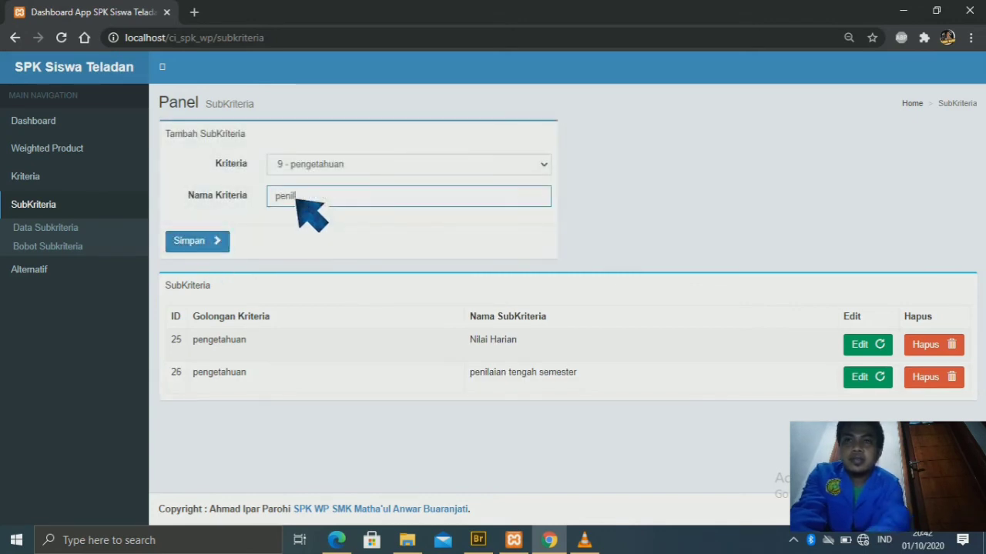
pyautogui.write('aian ak')
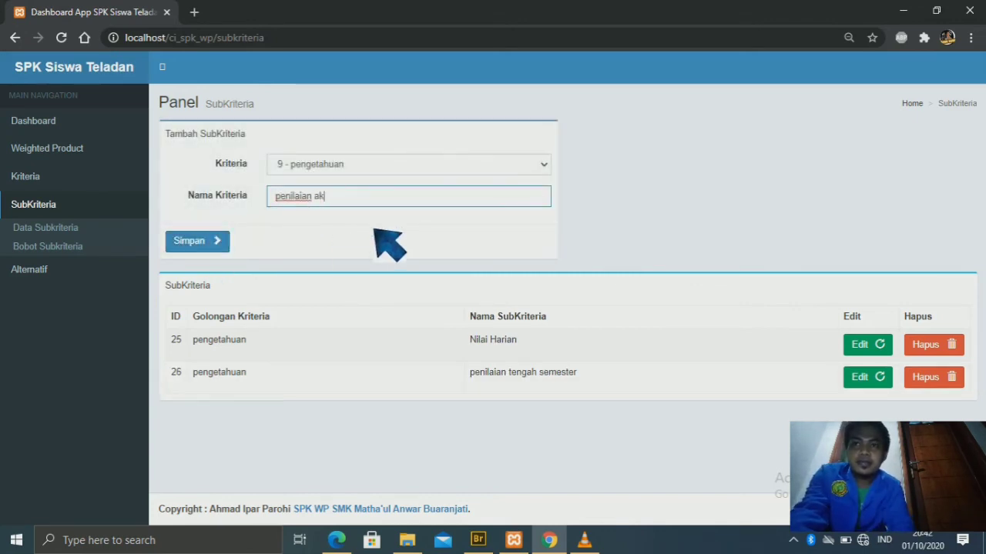
pyautogui.write('hir semester')
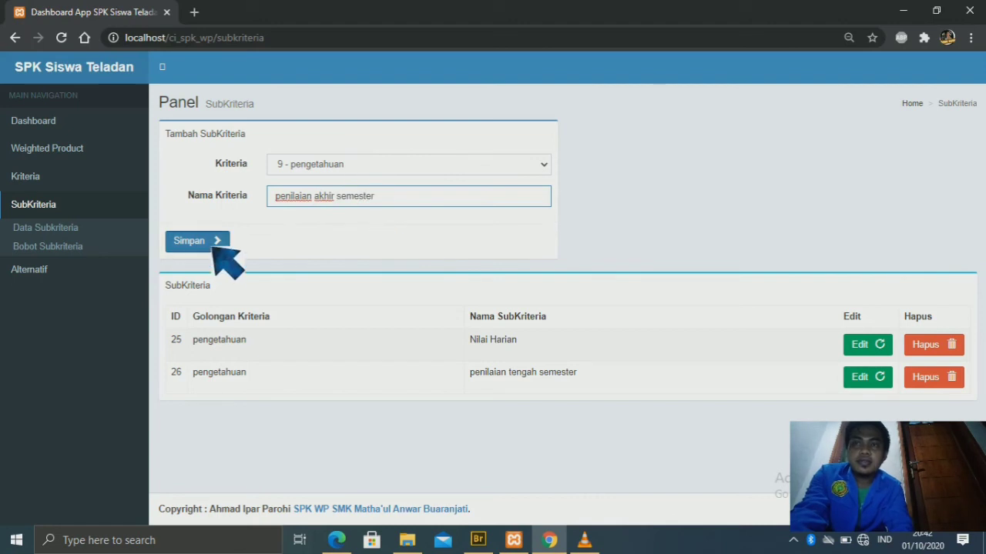
pyautogui.click(215, 245)
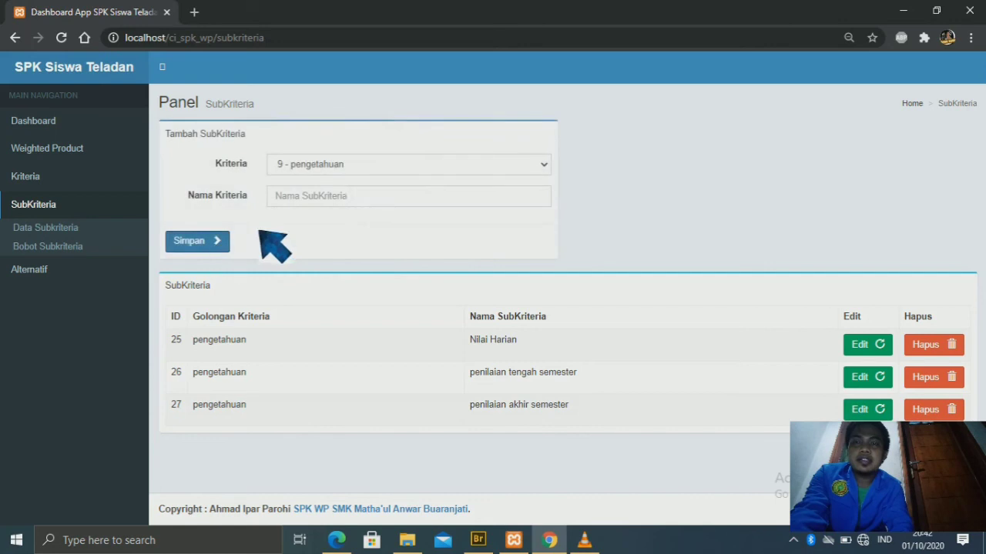
pyautogui.click(367, 170)
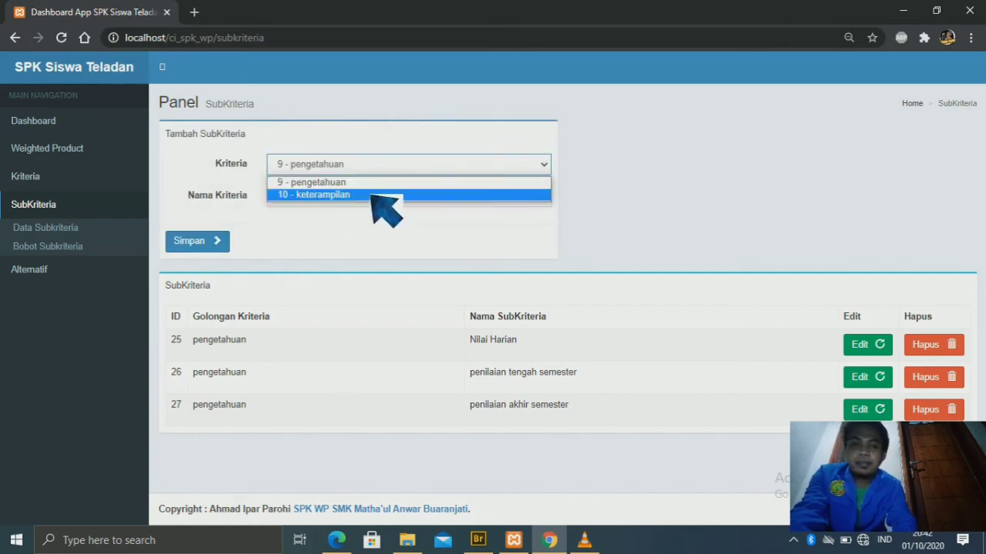
# - Under 10 - keterampilan, add sub-criteria praktik, portopolio and proyek
pyautogui.click(372, 194)
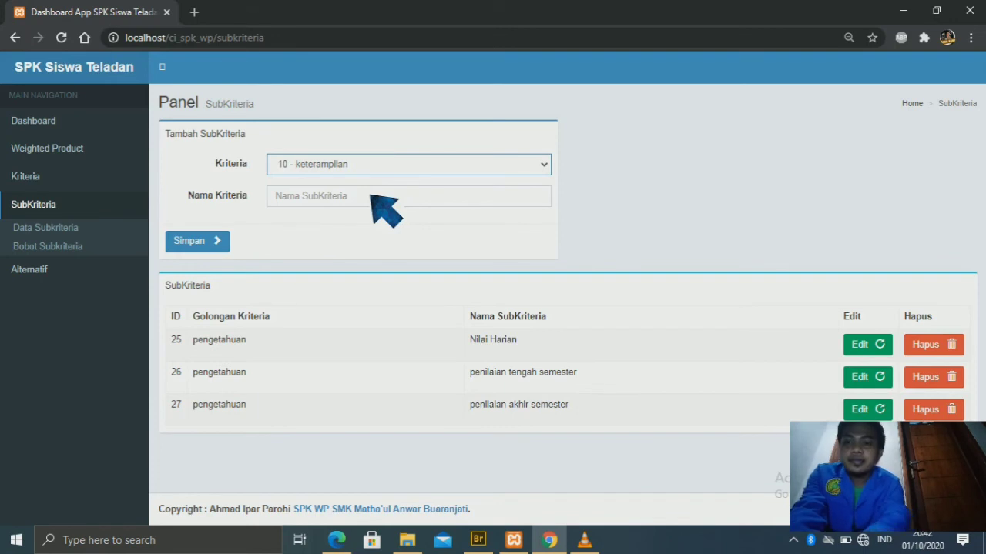
pyautogui.click(339, 197)
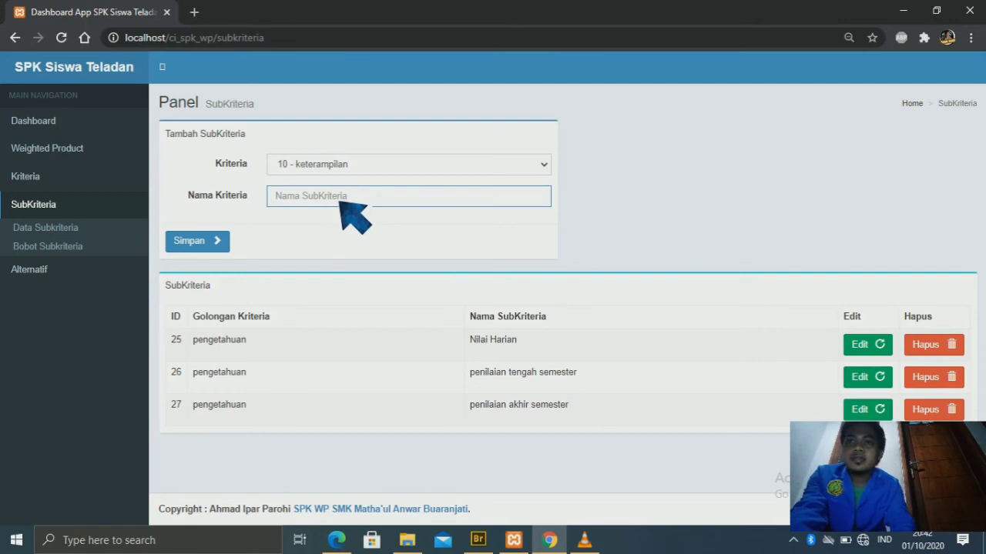
pyautogui.write('praktik')
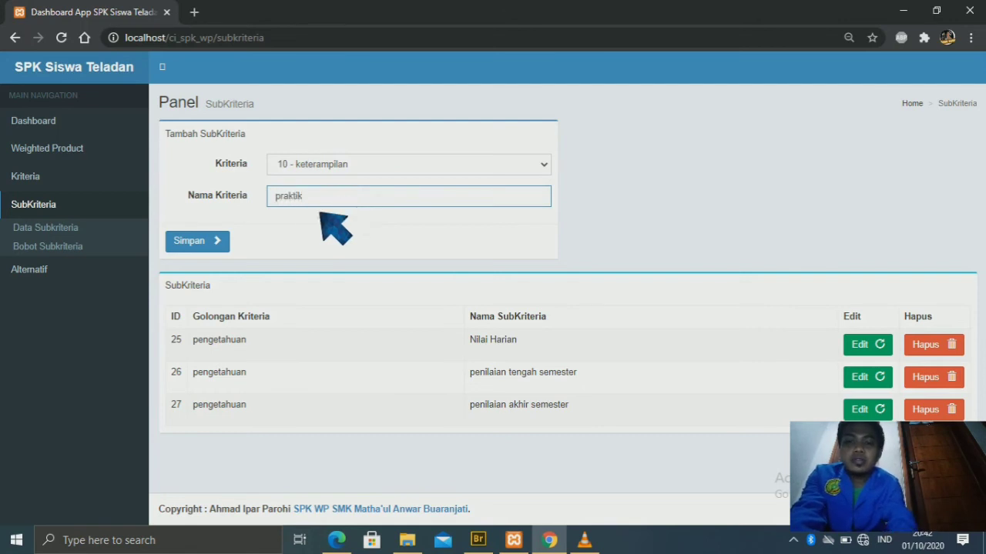
pyautogui.click(216, 244)
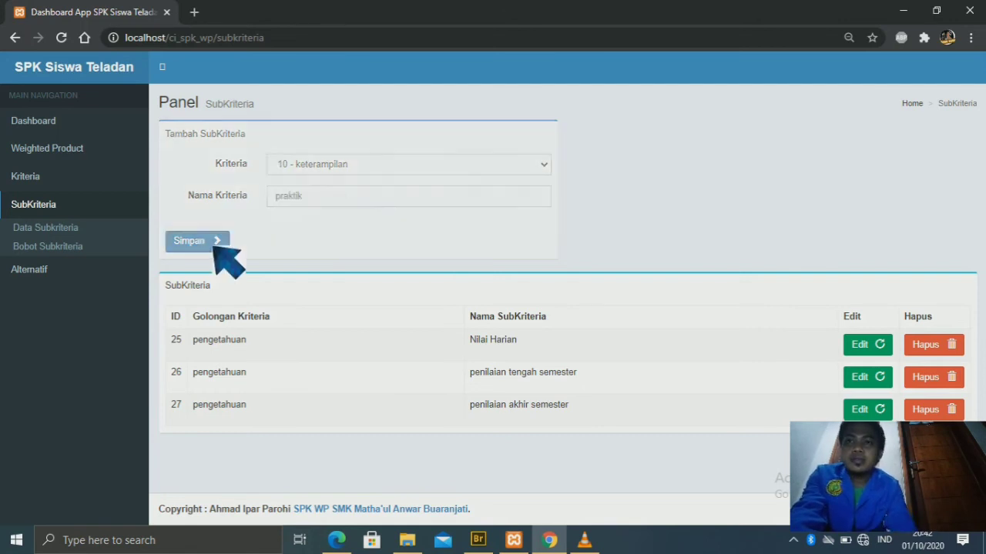
pyautogui.click(299, 198)
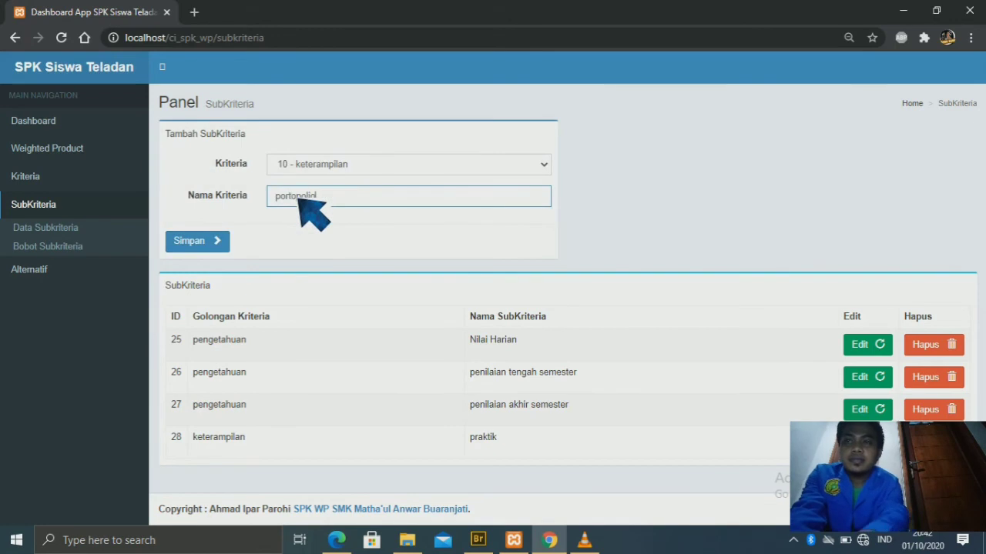
pyautogui.click(212, 242)
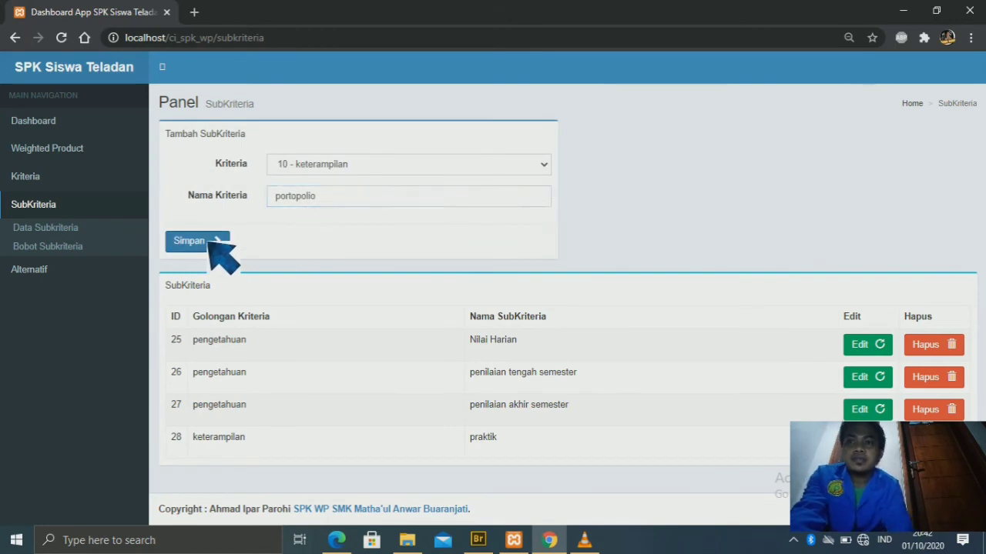
pyautogui.click(286, 202)
pyautogui.write('proyek')
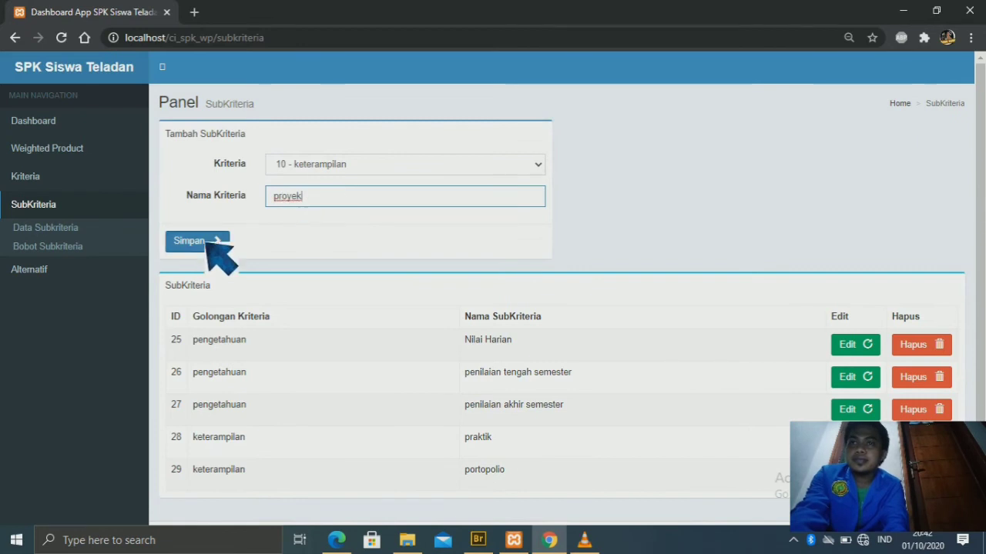
pyautogui.click(202, 241)
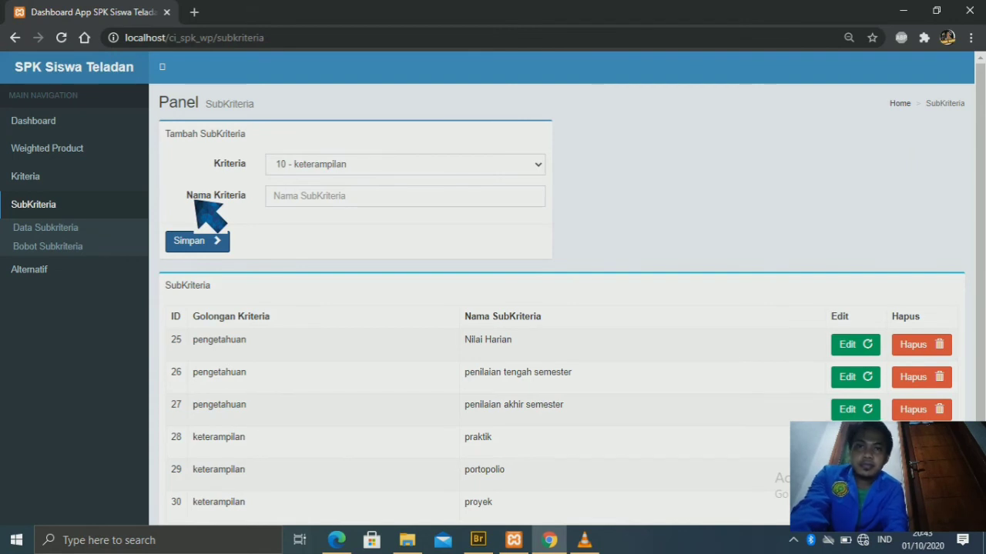
pyautogui.click(103, 246)
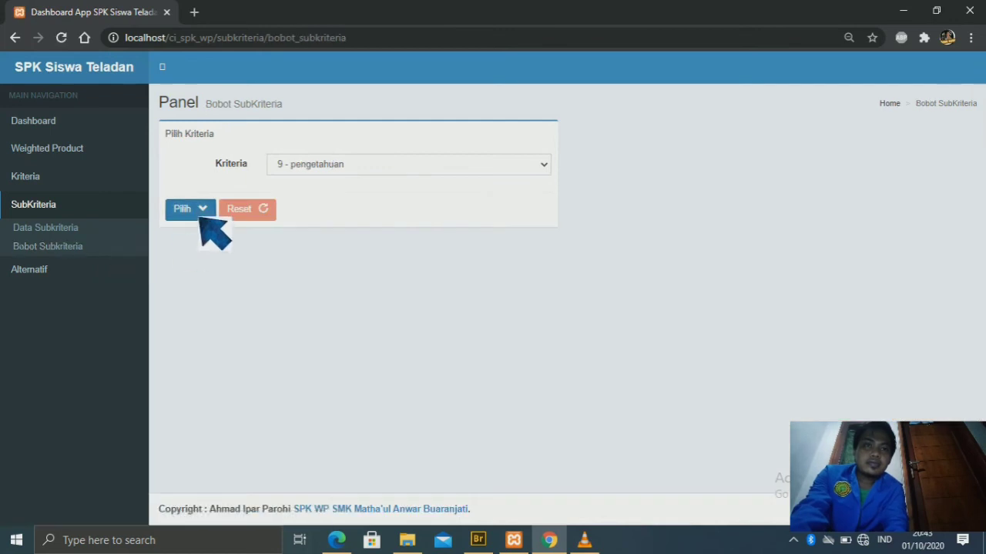
# - Weight Nilai Harian, penilaian tengah semester and penilaian akhir semester at 2 each and update
pyautogui.click(200, 217)
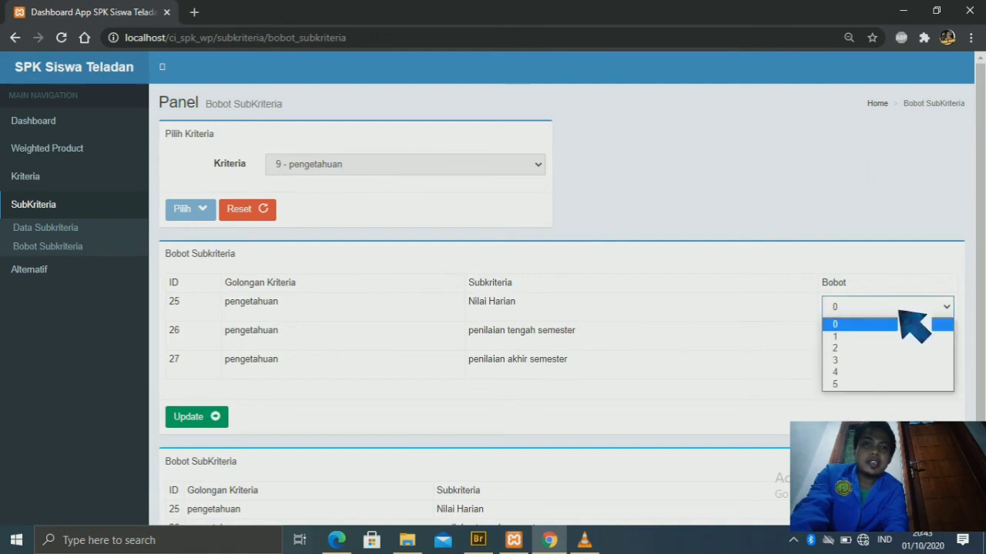
pyautogui.click(860, 350)
pyautogui.click(873, 335)
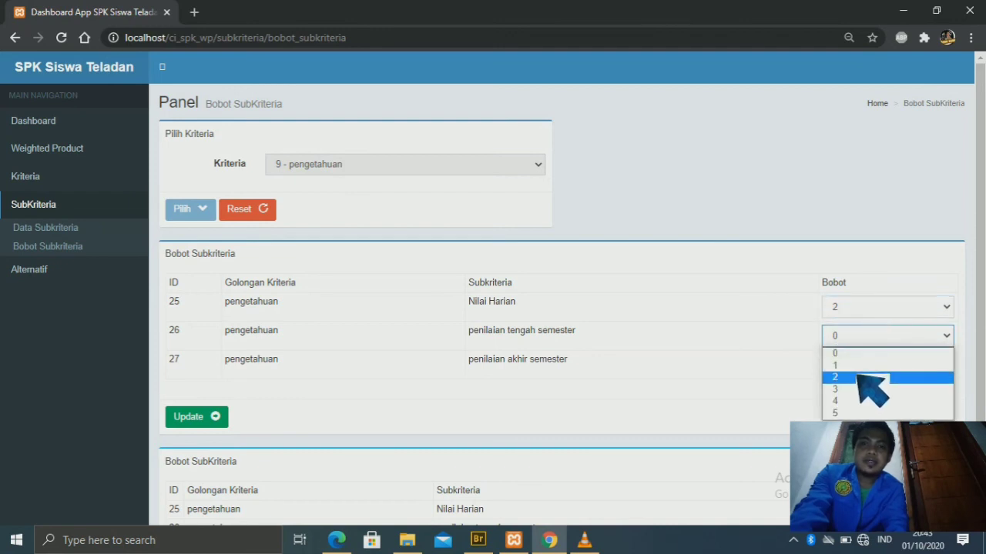
pyautogui.click(857, 376)
pyautogui.click(863, 367)
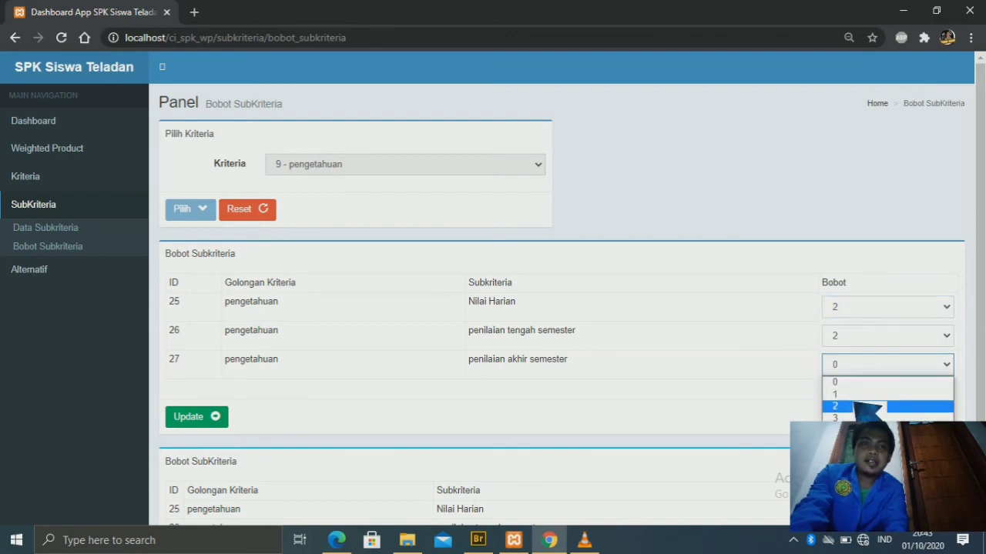
pyautogui.click(856, 406)
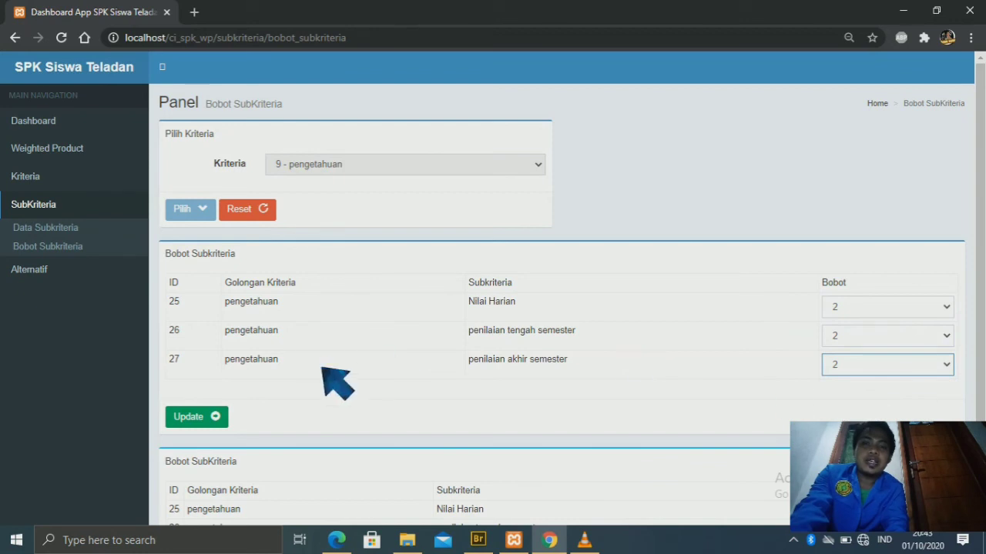
pyautogui.click(216, 415)
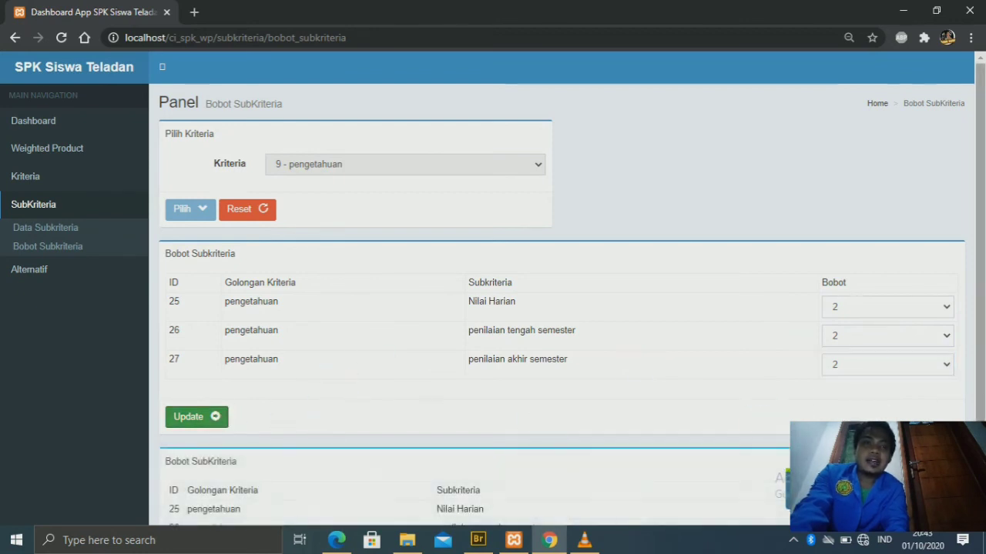
pyautogui.scroll(-3, 493, 292)
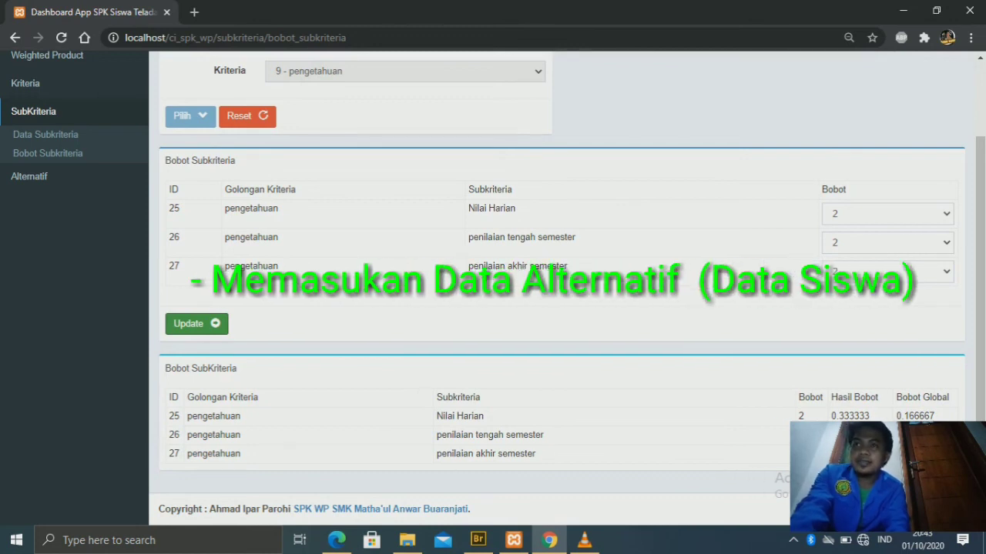
# - Save the first student as an alternative with NIS, name, address, birthplace and birth date
pyautogui.click(71, 175)
pyautogui.click(71, 171)
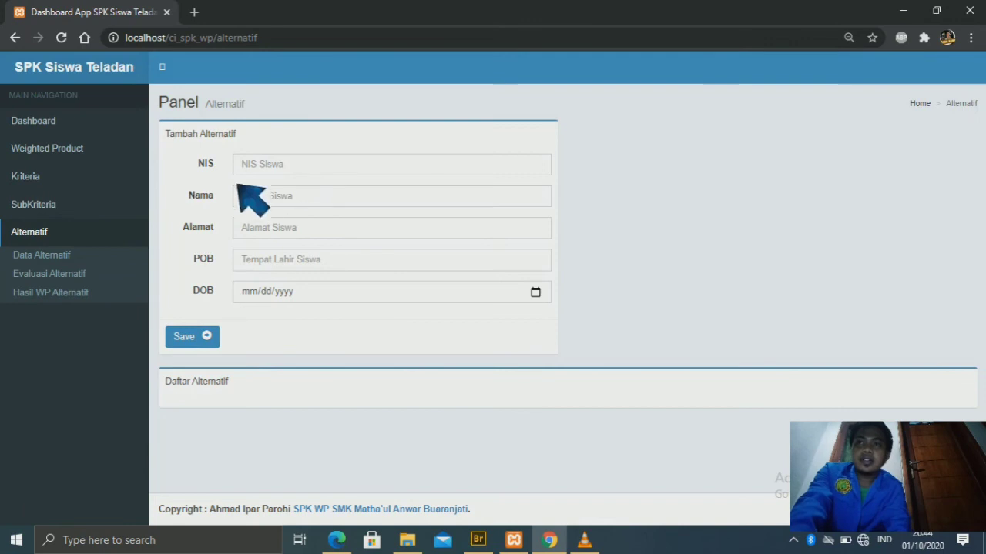
pyautogui.click(284, 163)
pyautogui.write('16')
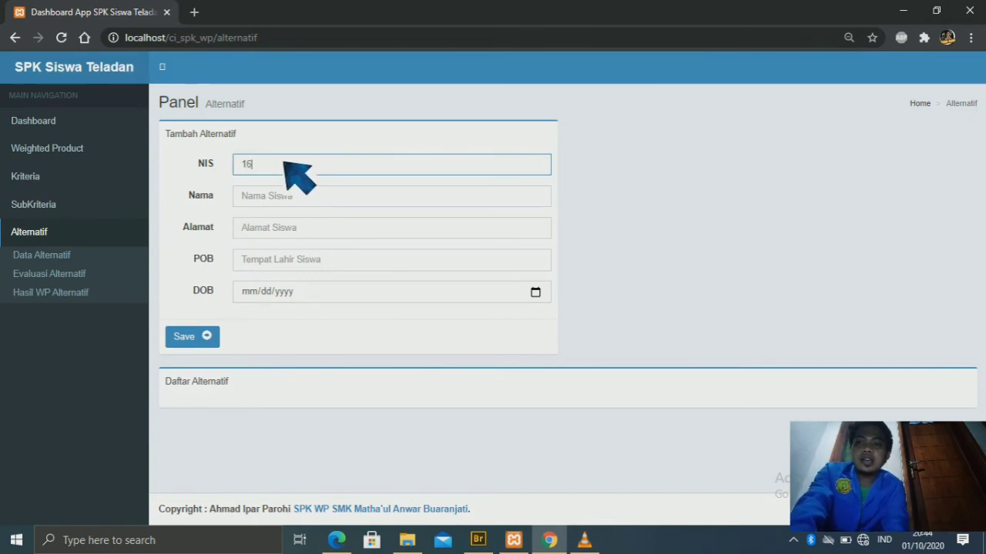
pyautogui.write('020')
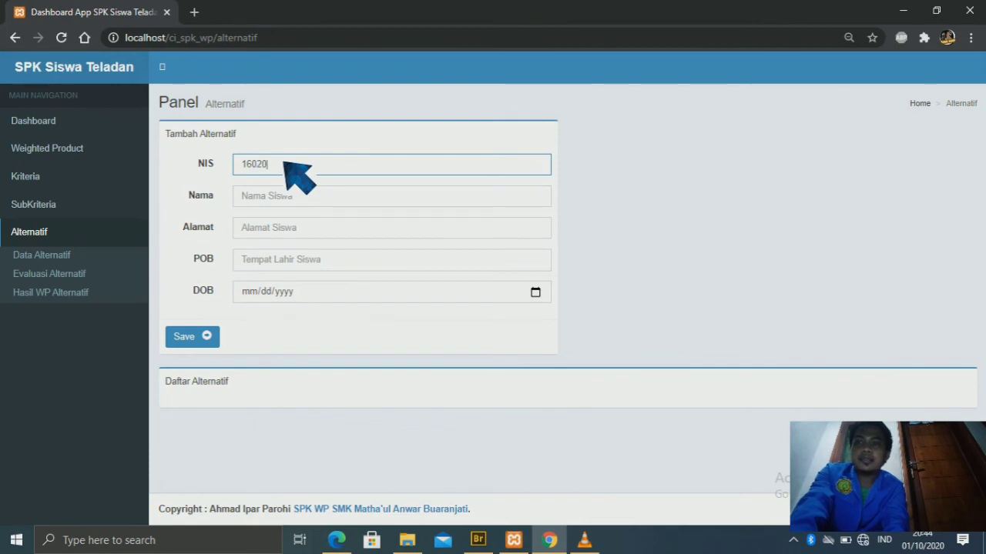
pyautogui.write('1')
pyautogui.click(266, 201)
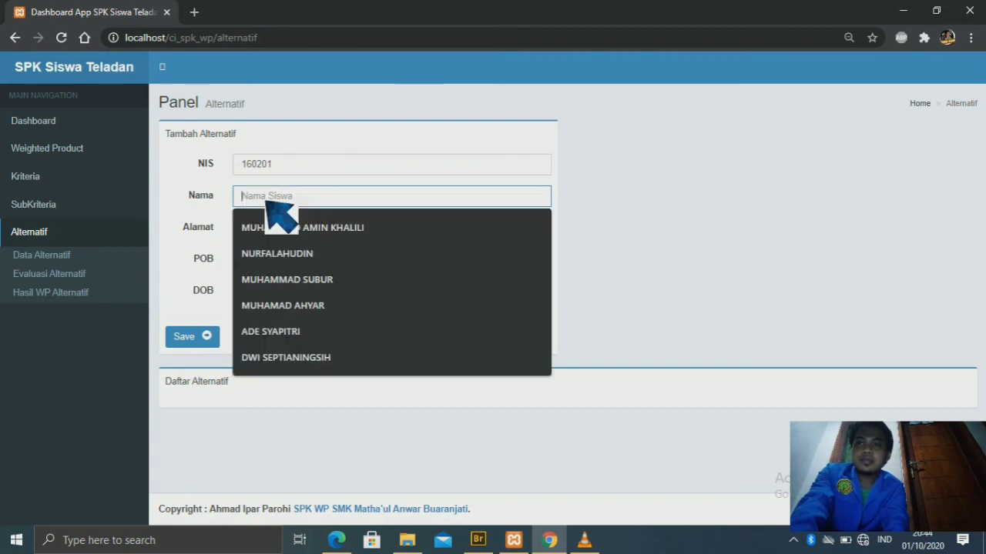
pyautogui.click(278, 253)
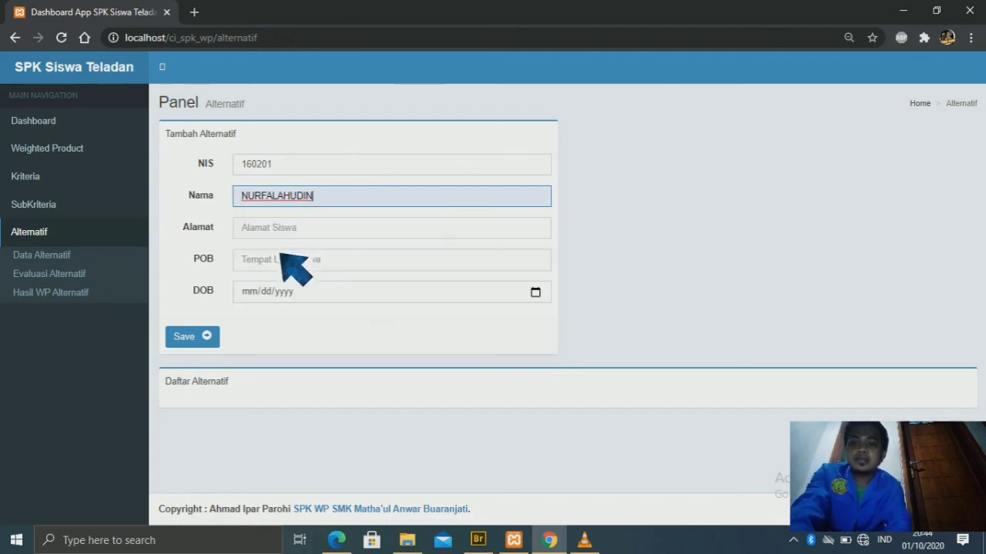
pyautogui.click(282, 231)
pyautogui.click(283, 262)
pyautogui.click(271, 262)
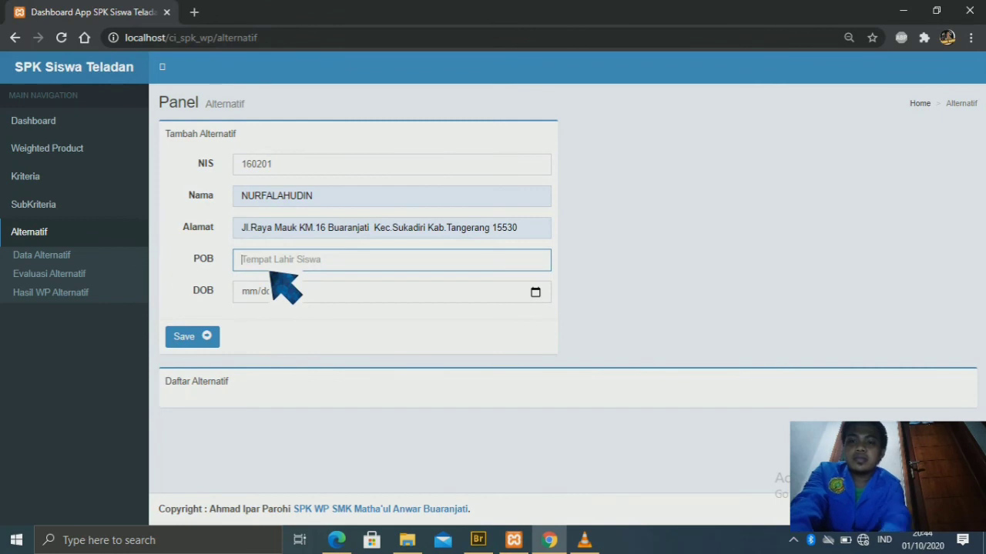
pyautogui.write('Tangerang')
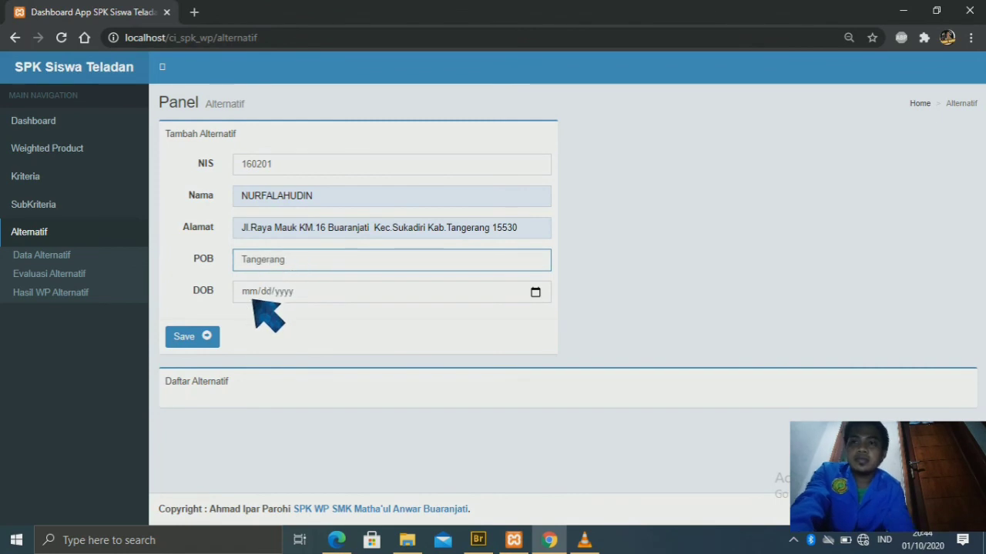
pyautogui.click(254, 294)
pyautogui.write('02/09/')
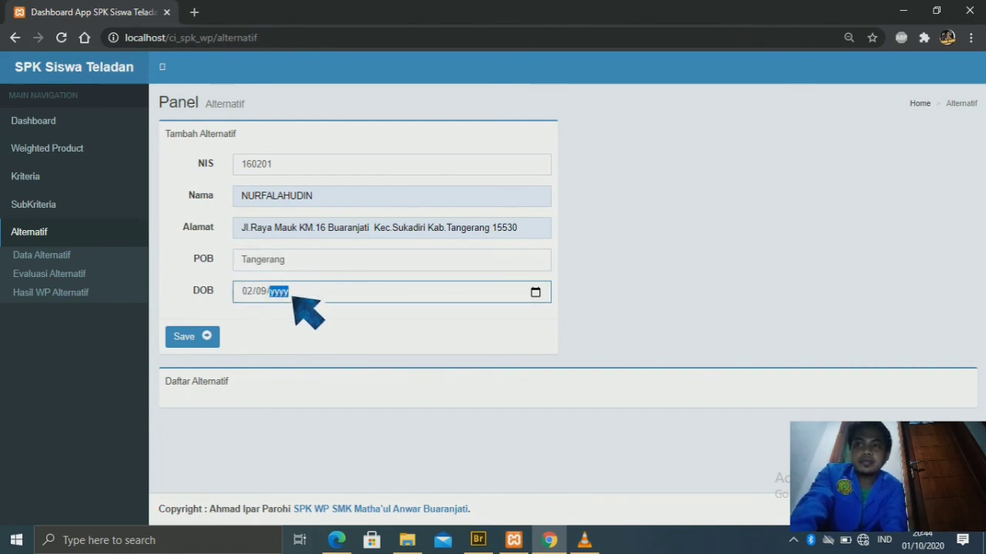
pyautogui.write('1998')
pyautogui.click(194, 337)
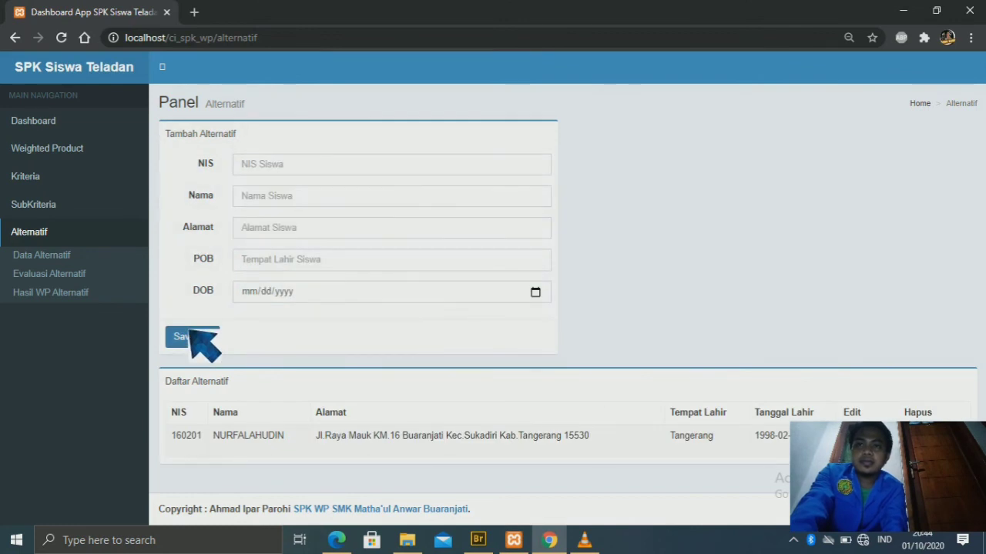
# - Fill in the second student's NIS, name, address and place of birth
pyautogui.click(59, 256)
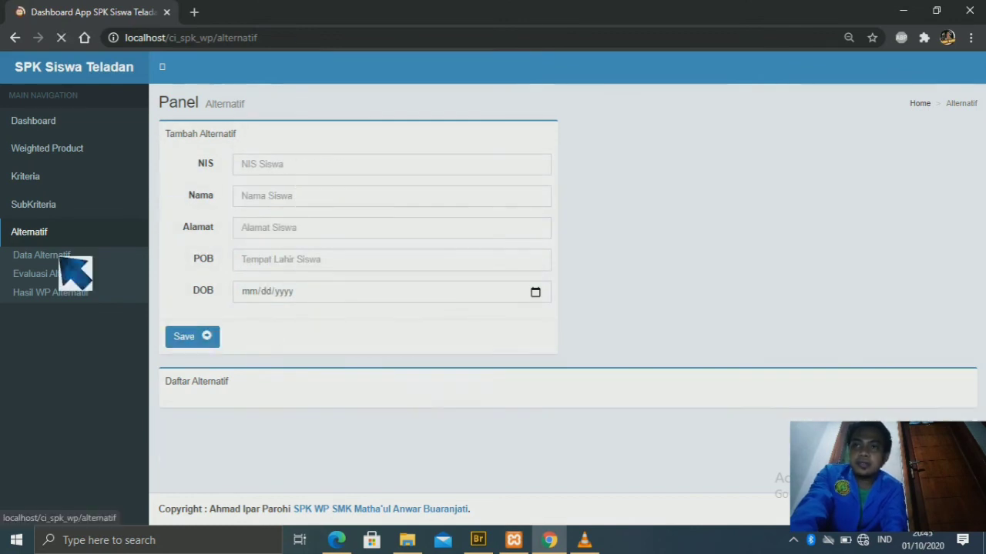
pyautogui.click(275, 165)
pyautogui.write('160200')
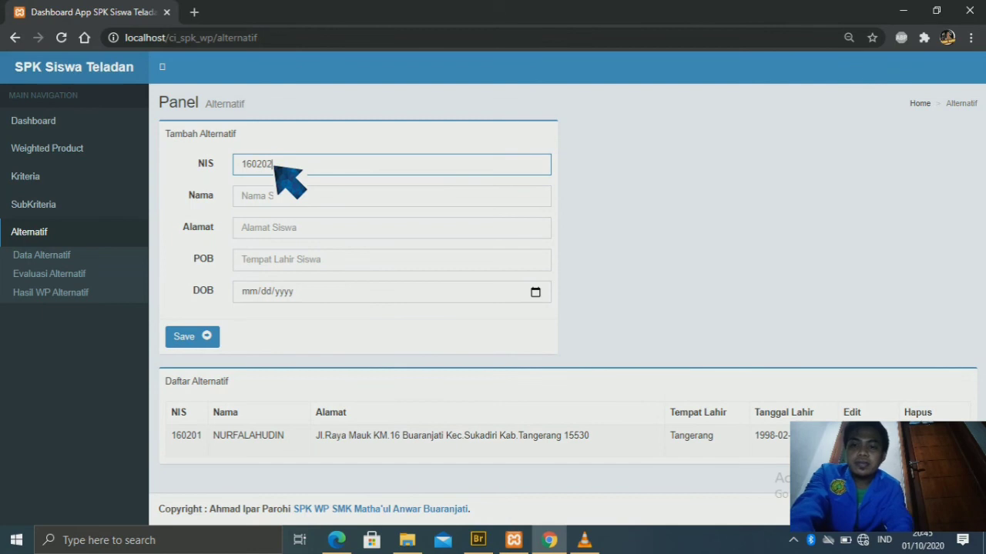
pyautogui.click(285, 196)
pyautogui.click(296, 275)
pyautogui.click(291, 227)
pyautogui.click(289, 259)
pyautogui.click(271, 260)
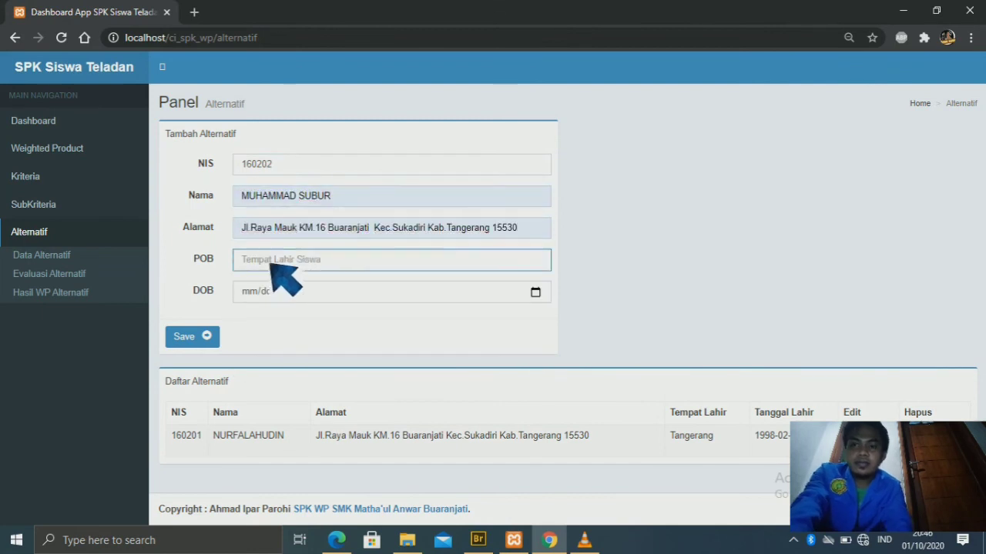
pyautogui.write('Serang')
pyautogui.click(259, 296)
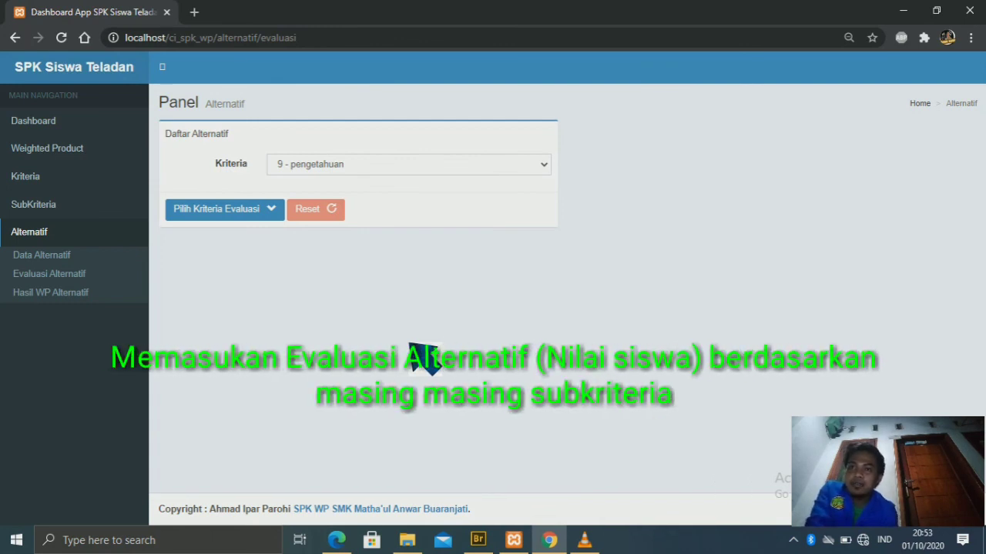
# - Score the first student on pengetahuan: 80, 75 and 85
pyautogui.click(266, 204)
pyautogui.click(895, 317)
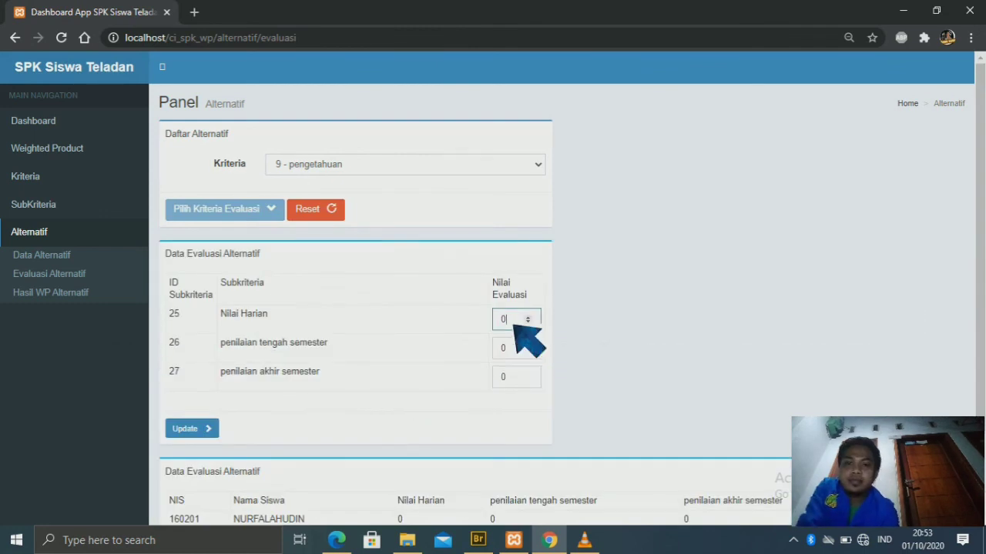
pyautogui.press('BackSpace')
pyautogui.write('80')
pyautogui.click(509, 349)
pyautogui.press('BackSpace')
pyautogui.write('75')
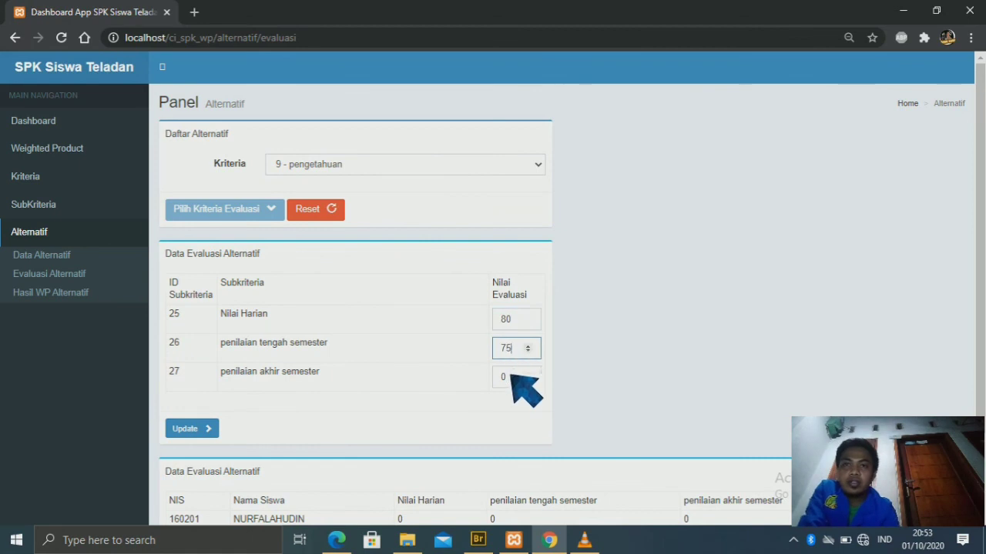
pyautogui.click(510, 376)
pyautogui.write('85')
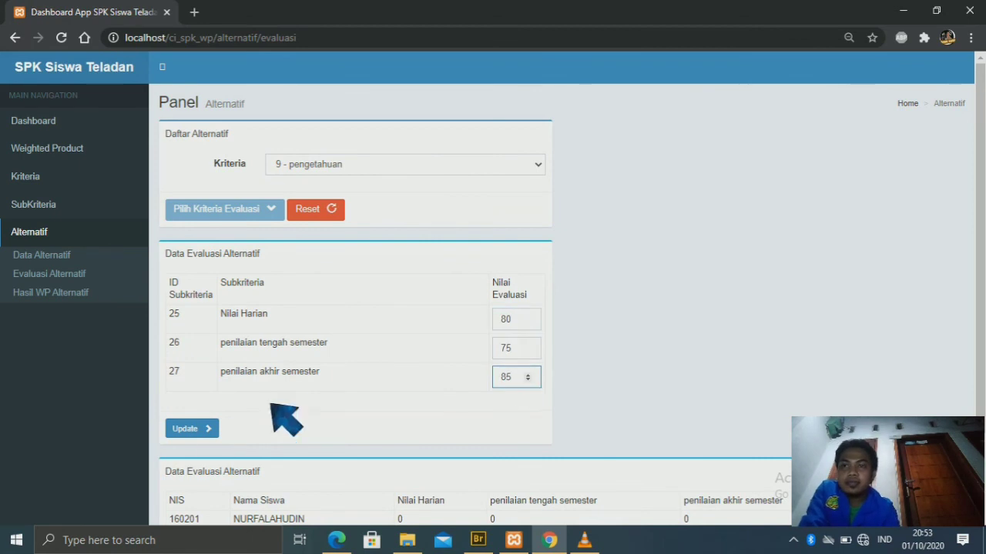
pyautogui.click(198, 429)
# - Score the second student on pengetahuan: 80, 80 and 70
pyautogui.click(921, 336)
pyautogui.click(510, 322)
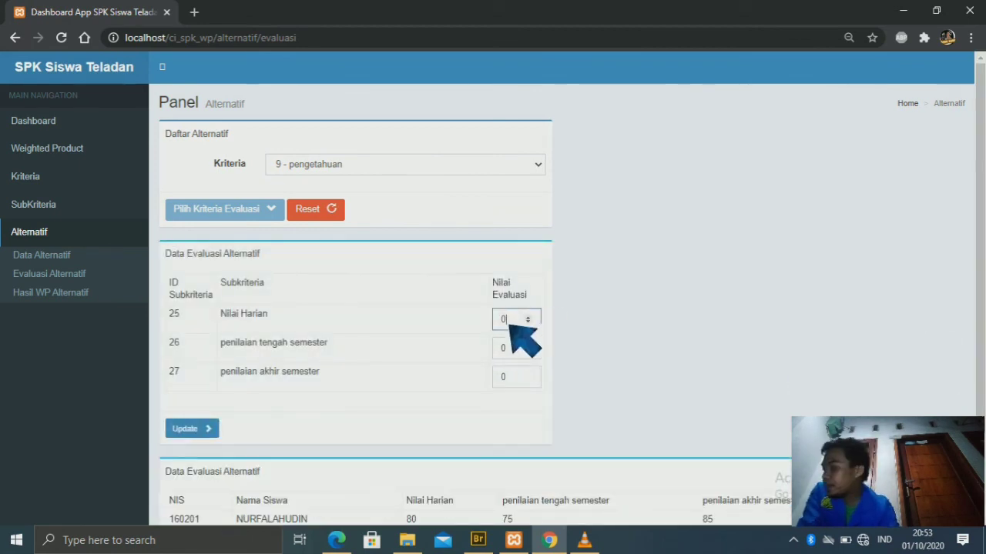
pyautogui.press('BackSpace')
pyautogui.write('80')
pyautogui.click(510, 348)
pyautogui.press('BackSpace')
pyautogui.write('80')
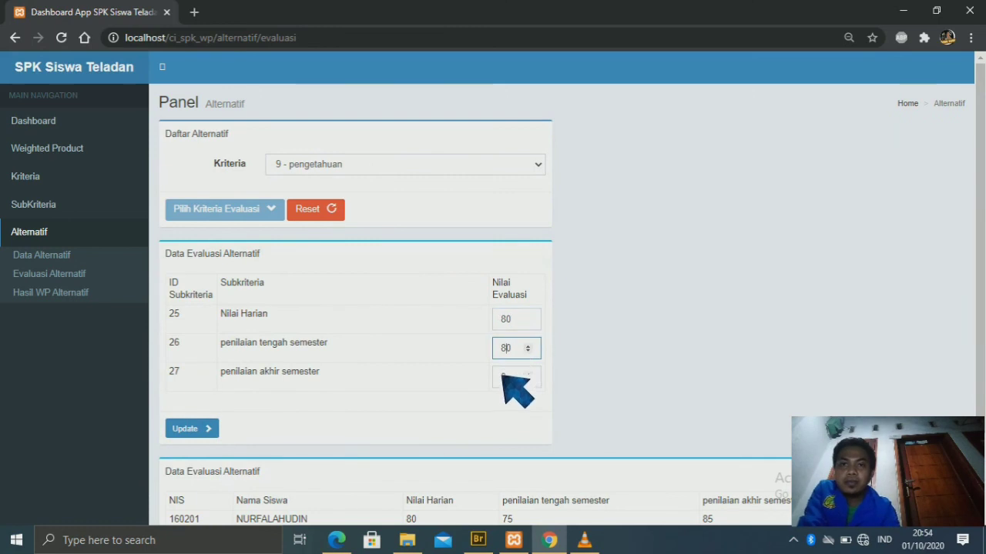
pyautogui.click(510, 376)
pyautogui.press('BackSpace')
pyautogui.write('70')
pyautogui.click(191, 429)
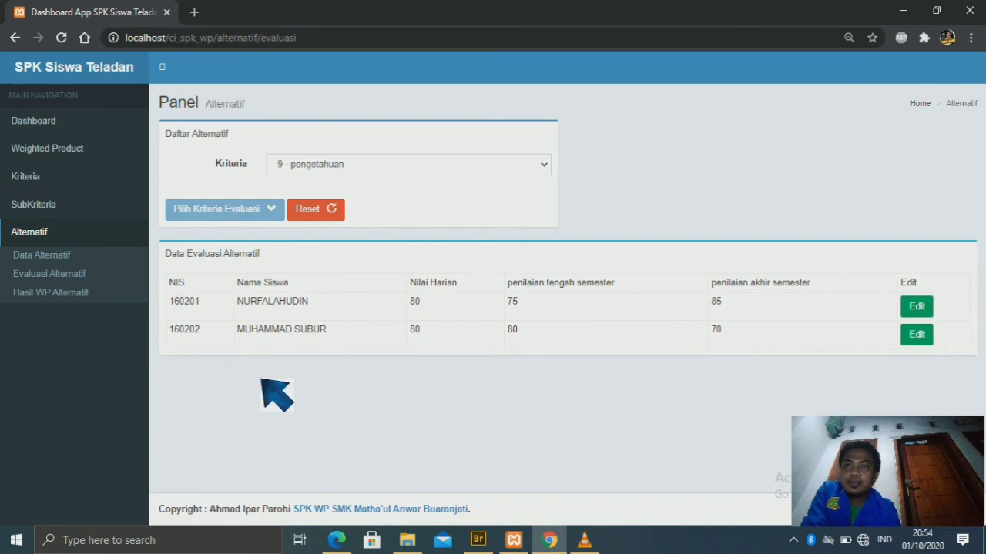
# - Switch to criterion 10 - keterampilan and score the first student 70, 65 and 65
pyautogui.click(328, 209)
pyautogui.click(348, 165)
pyautogui.click(341, 195)
pyautogui.click(260, 211)
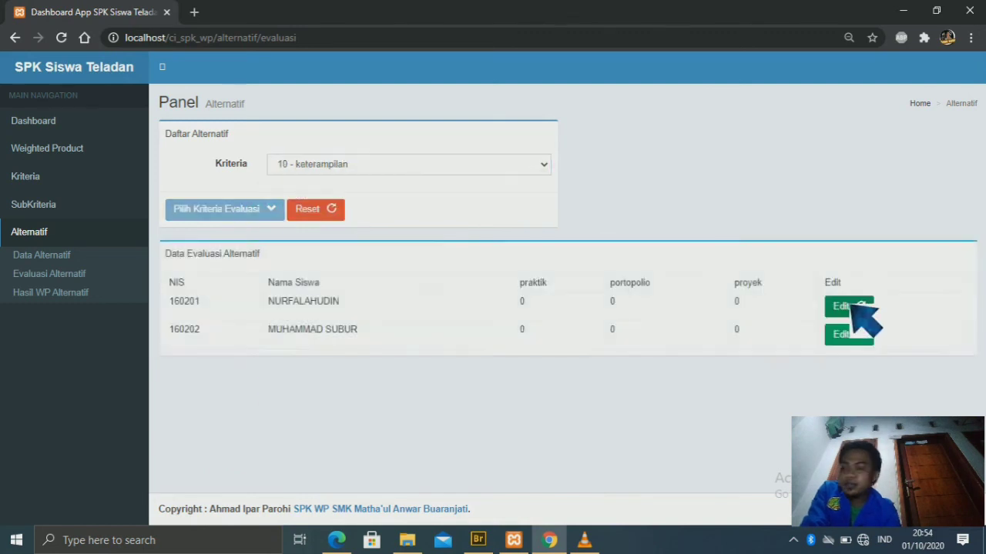
pyautogui.click(847, 306)
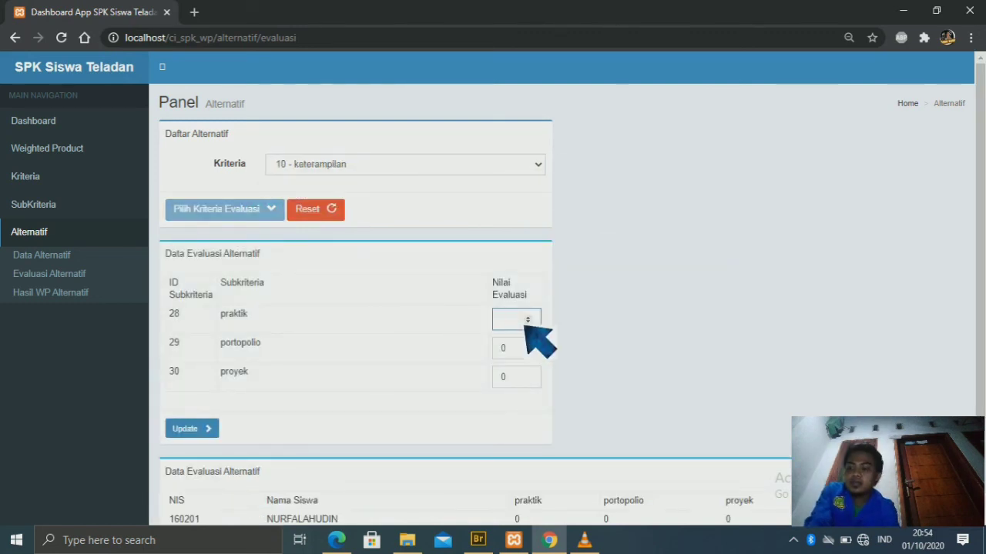
pyautogui.write('70')
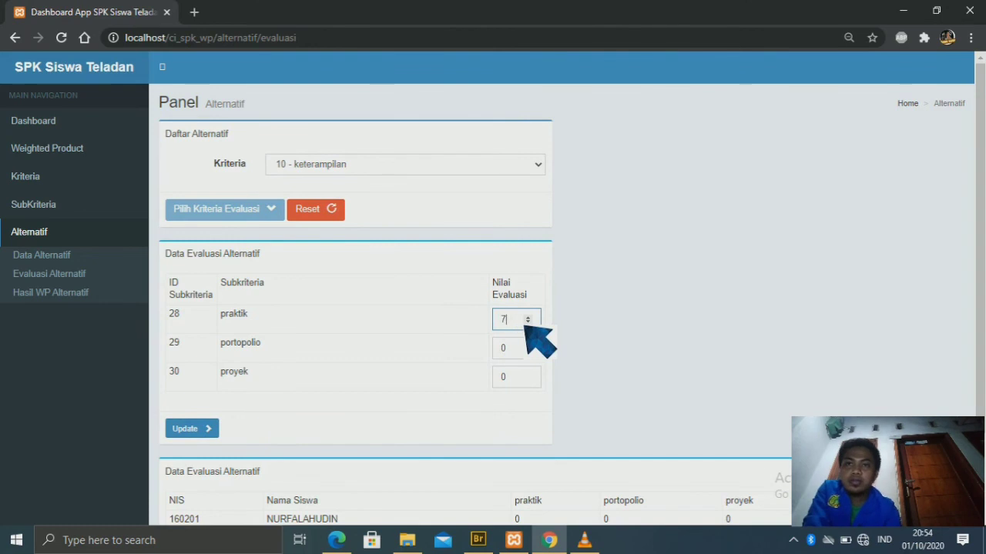
pyautogui.click(519, 352)
pyautogui.write('65')
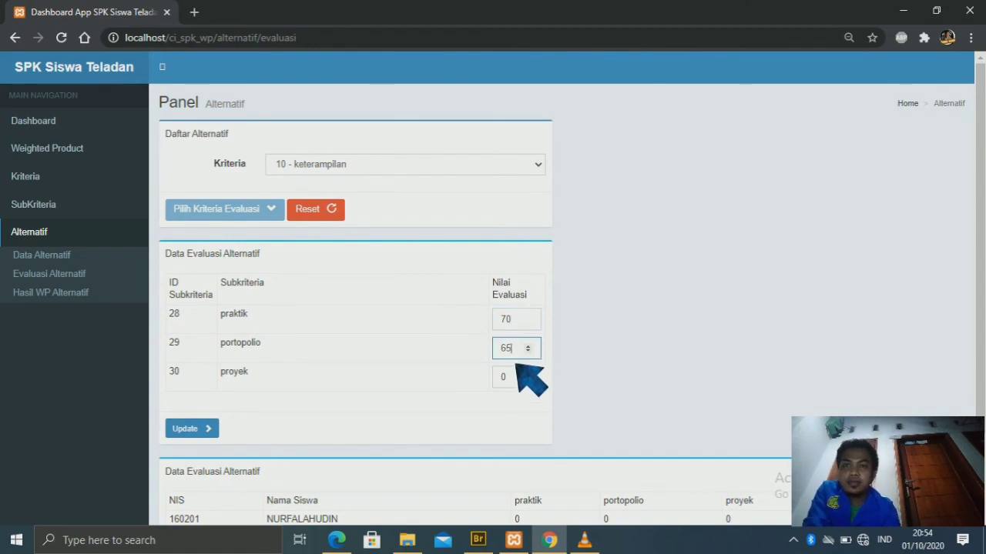
pyautogui.click(514, 374)
pyautogui.write('65')
pyautogui.click(198, 426)
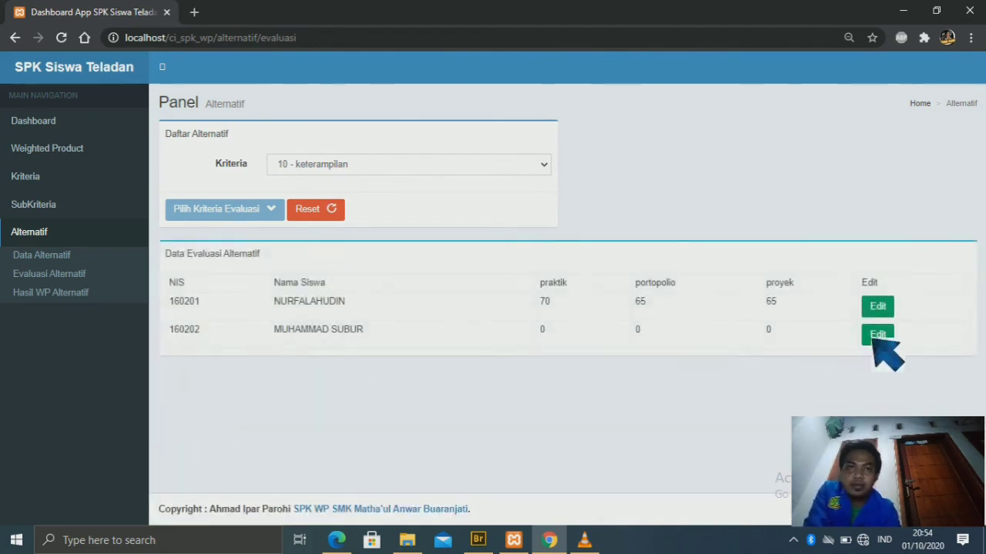
# - Score the second student on keterampilan: praktik 75, portopolio 70, proyek 70
pyautogui.click(874, 337)
pyautogui.click(512, 323)
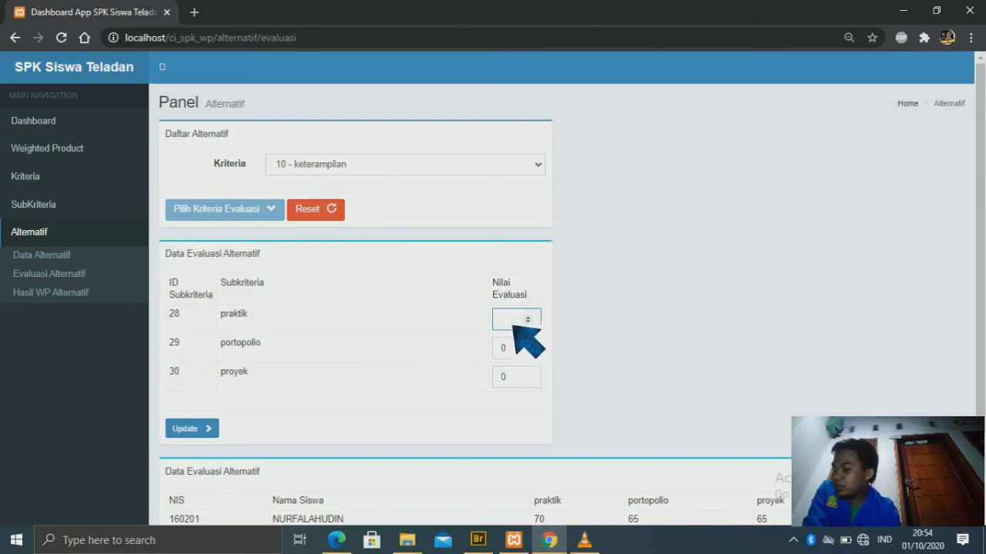
pyautogui.write('75')
pyautogui.click(511, 349)
pyautogui.write('70')
pyautogui.click(508, 378)
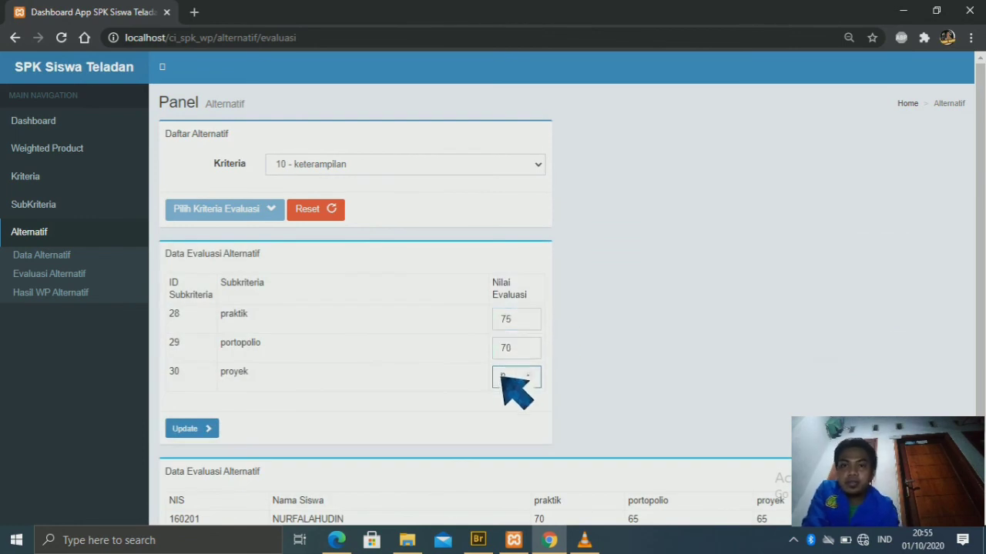
pyautogui.write('70')
pyautogui.click(206, 430)
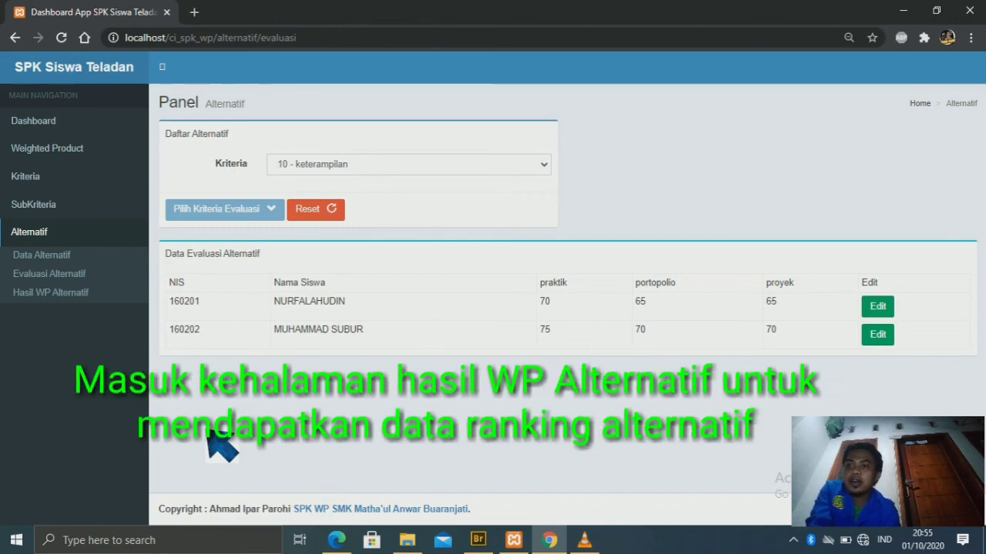
# - Show the Hasil WP Alternatif table ranking the second student first with V 0.5006
pyautogui.click(87, 297)
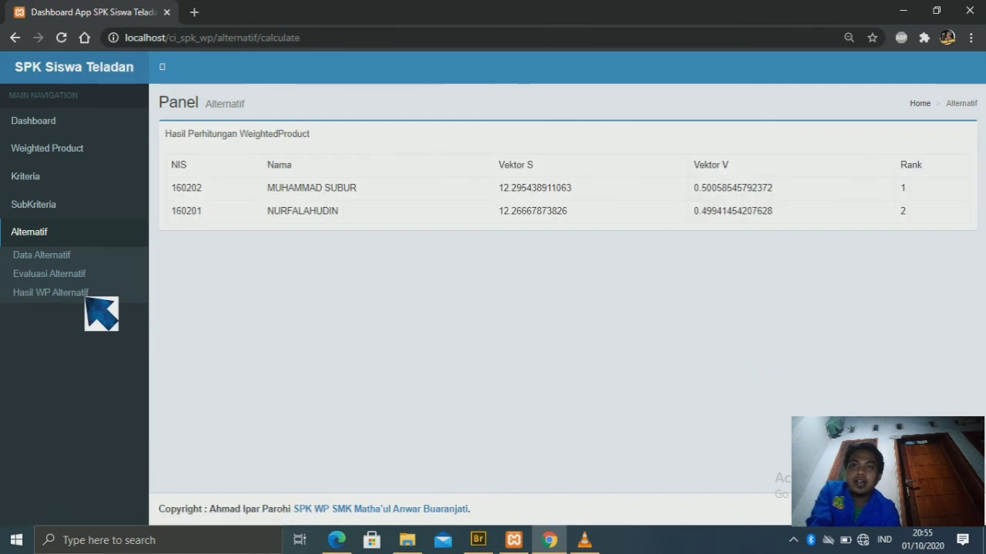